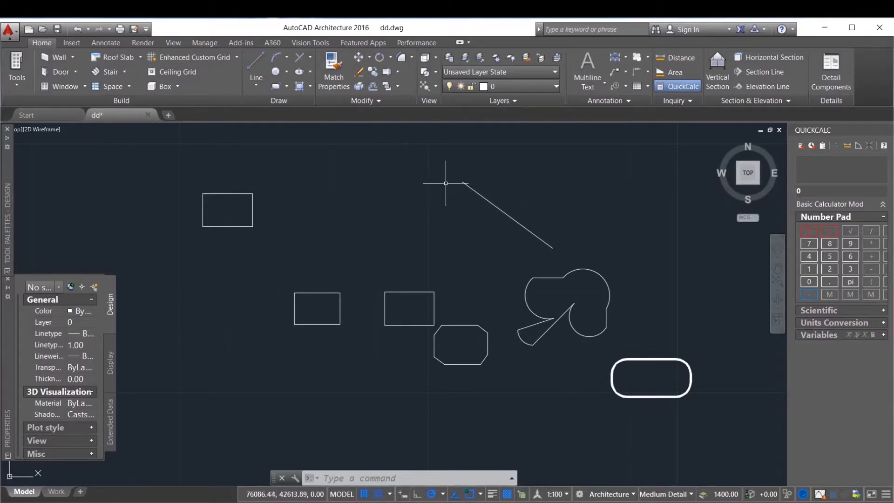
Select the diagonal line and relocate it twice by its midpoint grip, ending above and slightly right of the upper-left rectangle
scroll(392, 205, down, 4)
scroll(429, 205, up, 4)
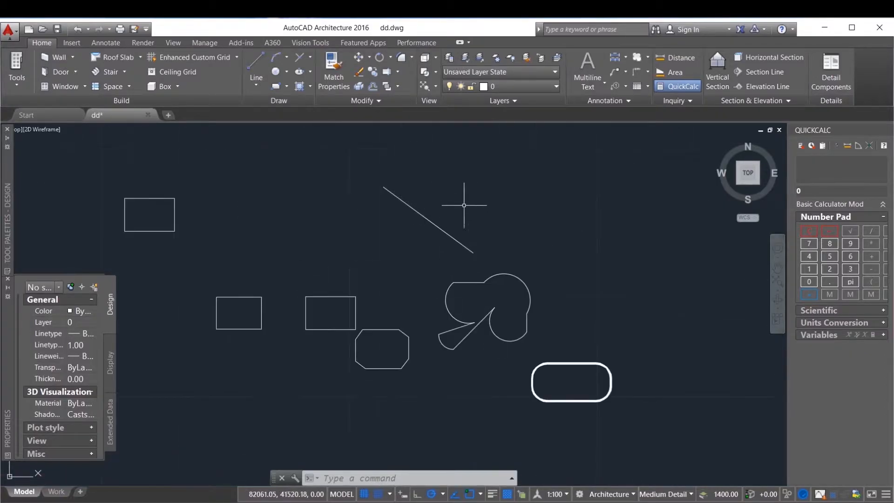
click(456, 206)
click(391, 247)
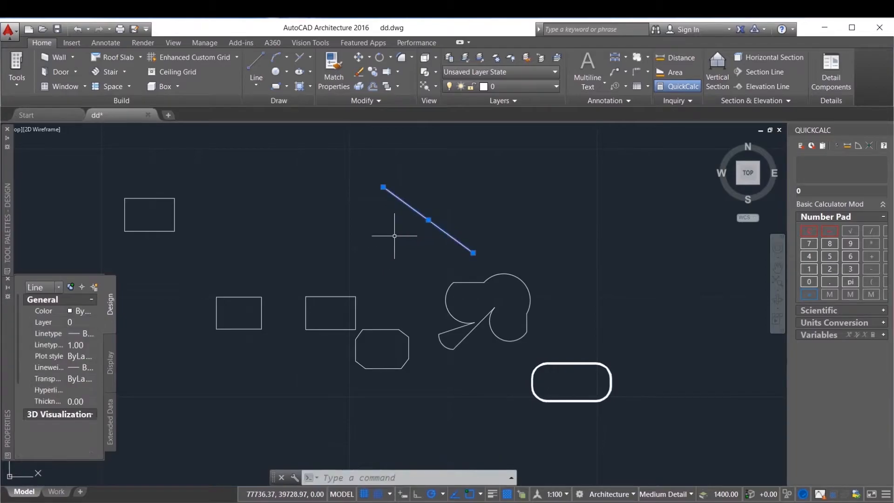
scroll(427, 210, up, 2)
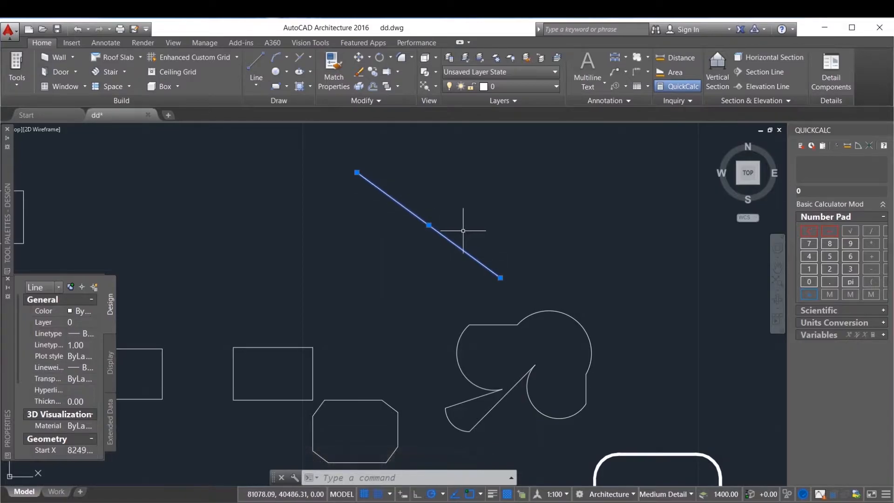
click(428, 225)
scroll(398, 282, down, 4)
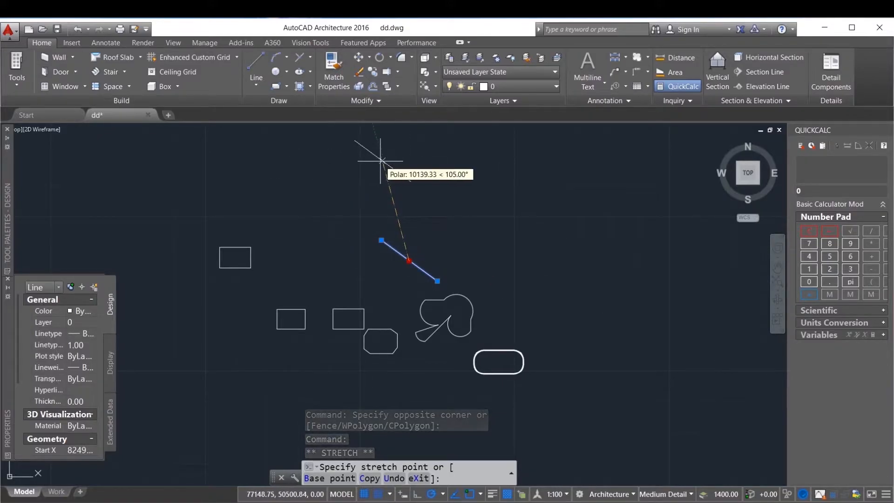
click(506, 164)
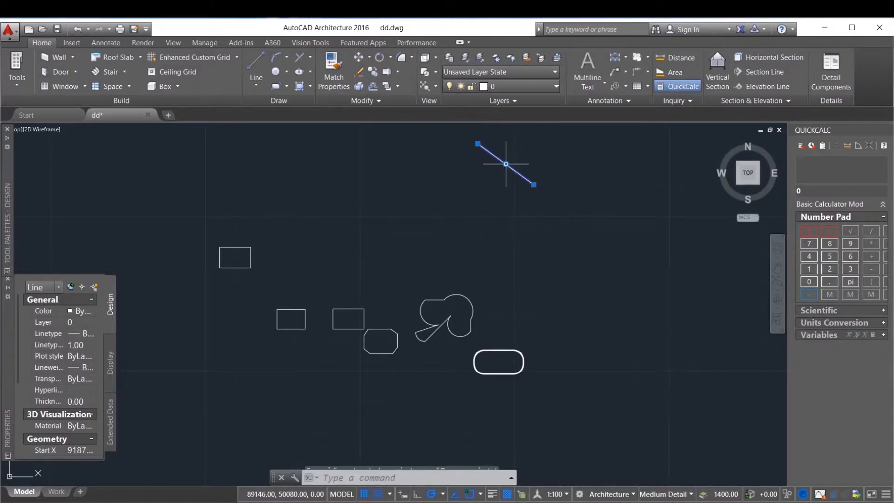
click(506, 164)
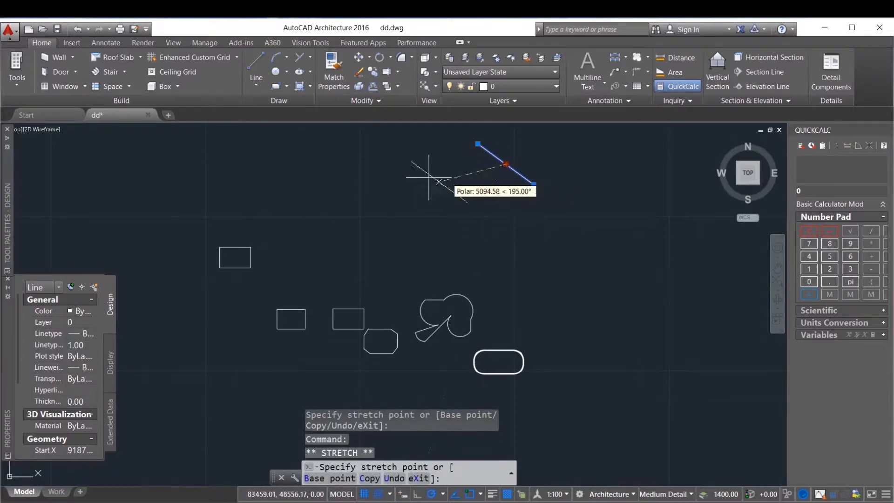
click(319, 169)
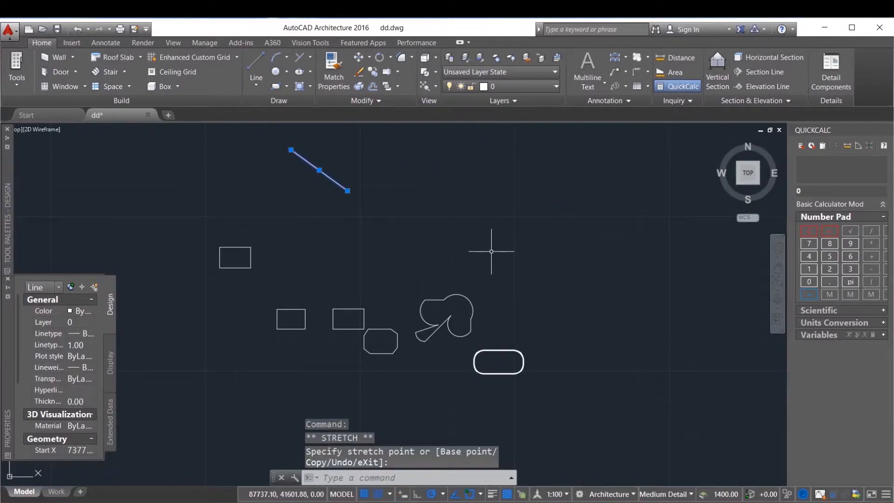
Stretch both endpoints of the line by their grips so it becomes a nearly horizontal, slightly rising line
scroll(525, 266, down, 4)
scroll(433, 235, up, 6)
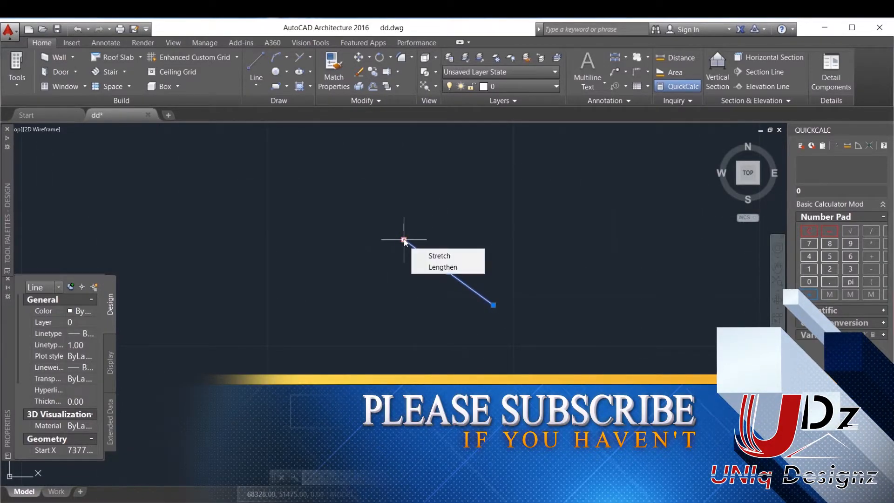
click(404, 240)
click(561, 198)
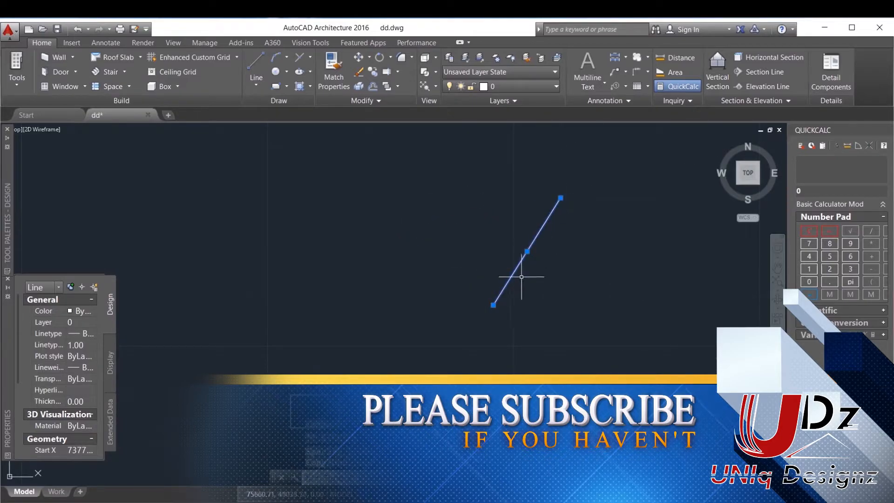
click(492, 306)
click(453, 211)
Add the rectangle beside the chamfered one to the selection and move the line by its midpoint grip about 7190 units at 285°
scroll(429, 168, down, 5)
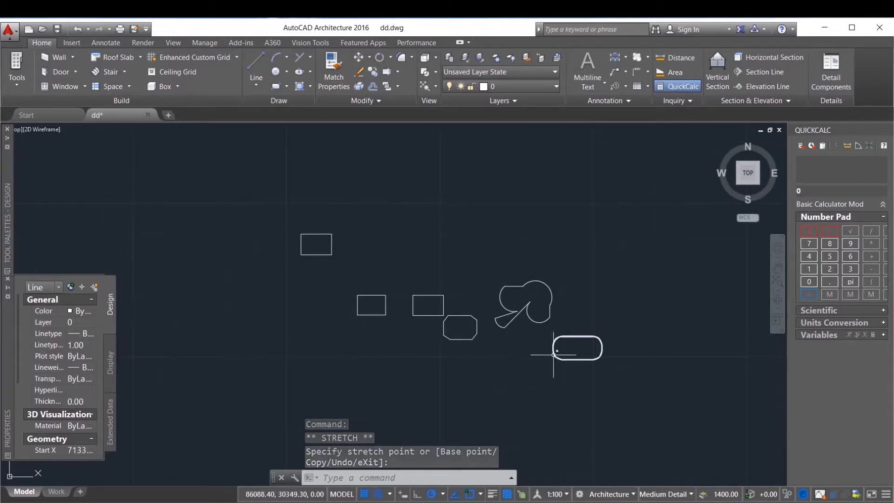
scroll(431, 300, up, 6)
click(439, 276)
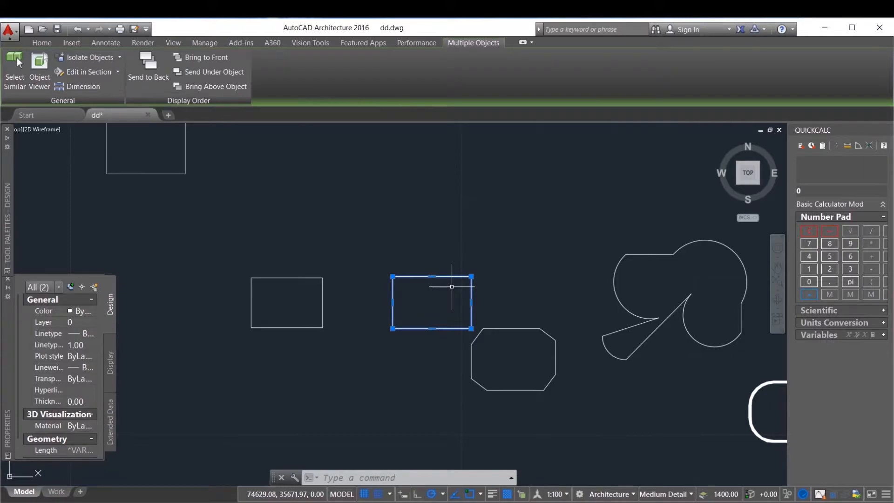
scroll(428, 360, down, 4)
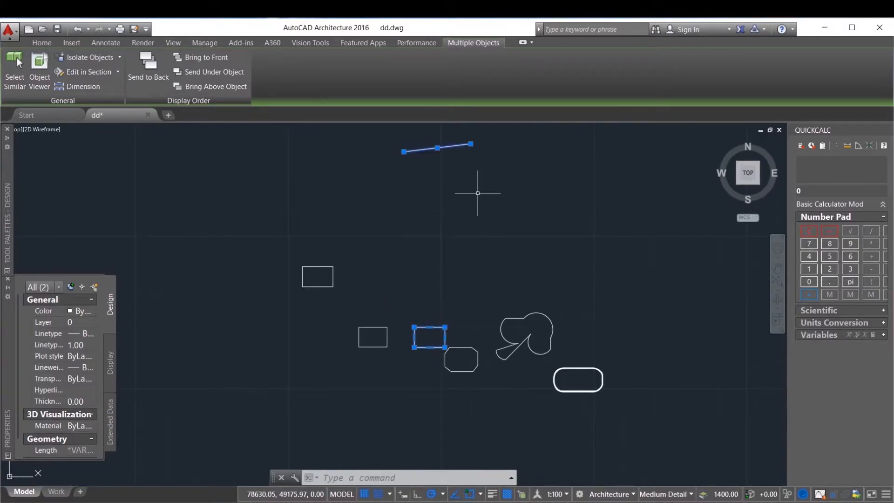
scroll(440, 158, up, 4)
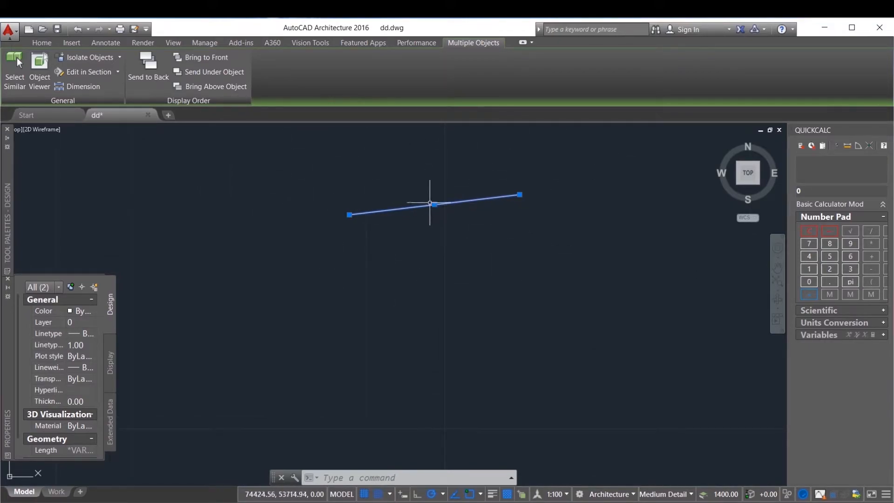
click(434, 204)
scroll(426, 182, down, 4)
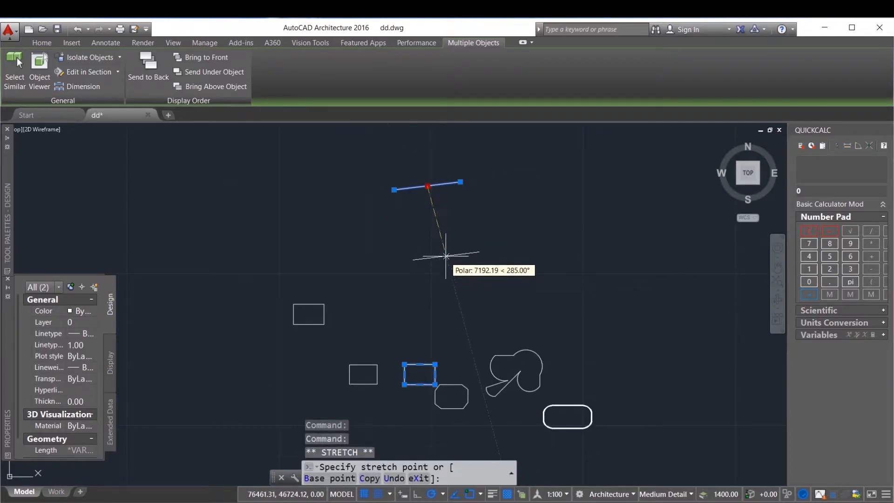
click(446, 259)
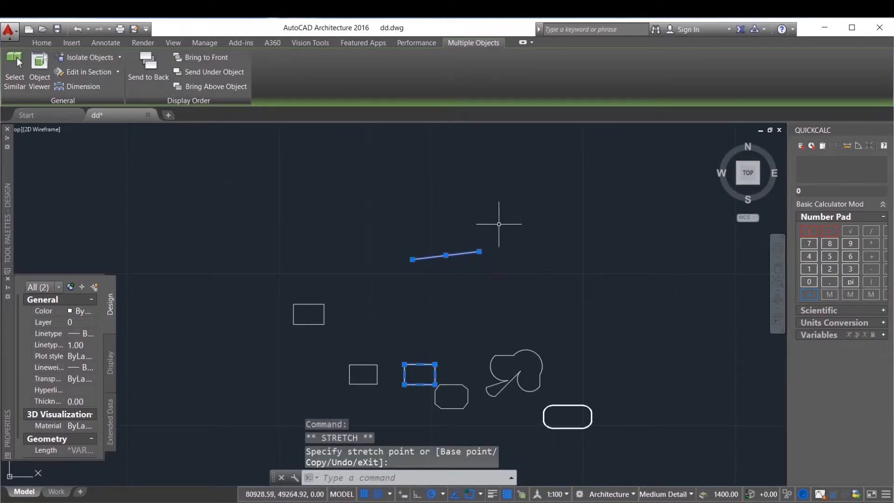
Stretch the selected rectangle's top edge up and left and its bottom edge down and left, forming a tall slanted parallelogram
scroll(463, 286, down, 5)
scroll(455, 279, up, 7)
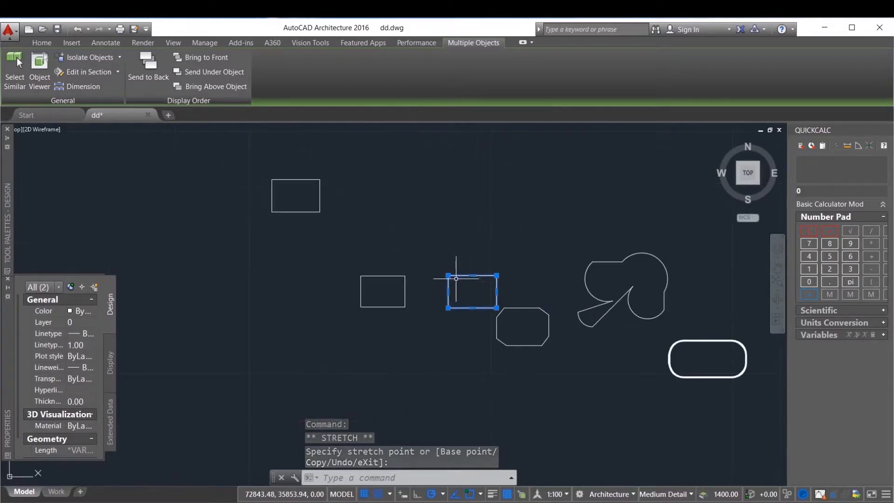
scroll(464, 273, up, 4)
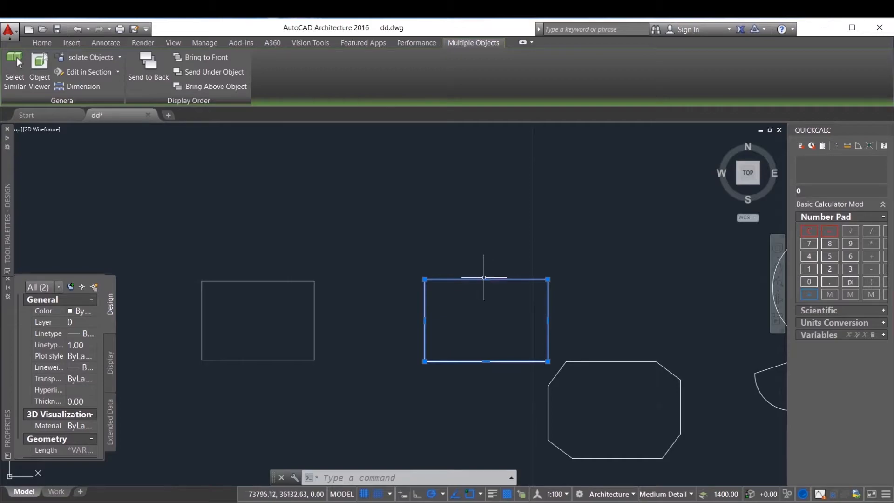
click(486, 279)
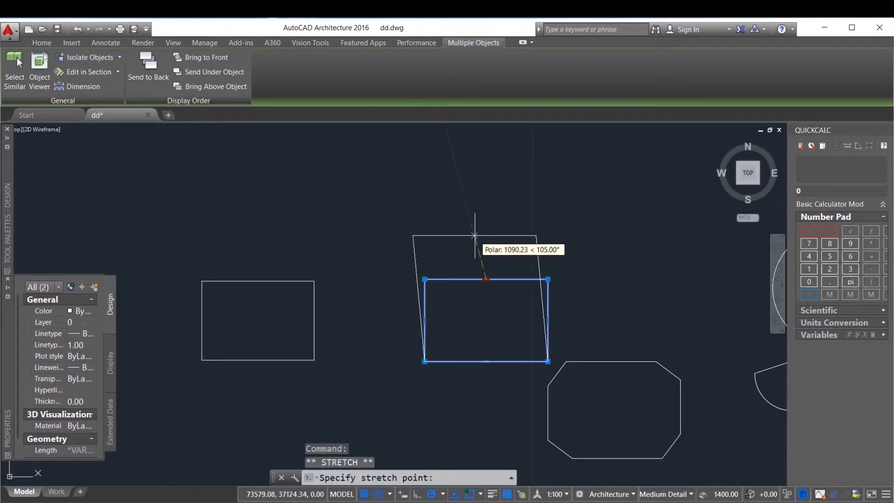
click(447, 212)
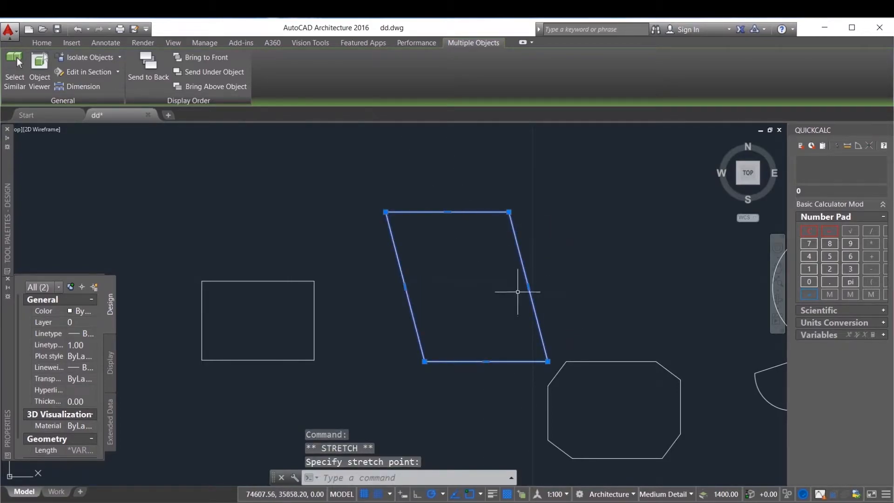
click(486, 361)
click(366, 394)
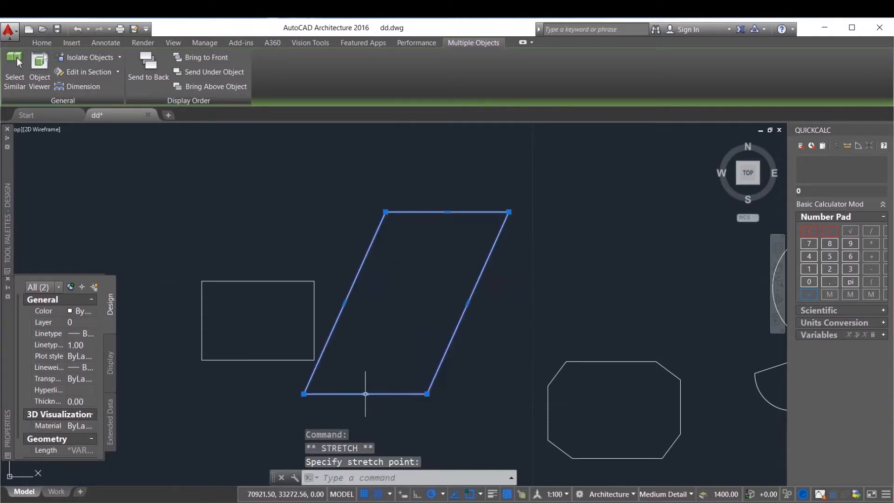
Widen the parallelogram by stretching its right edge horizontally outward, and clear the selection
click(468, 303)
click(528, 303)
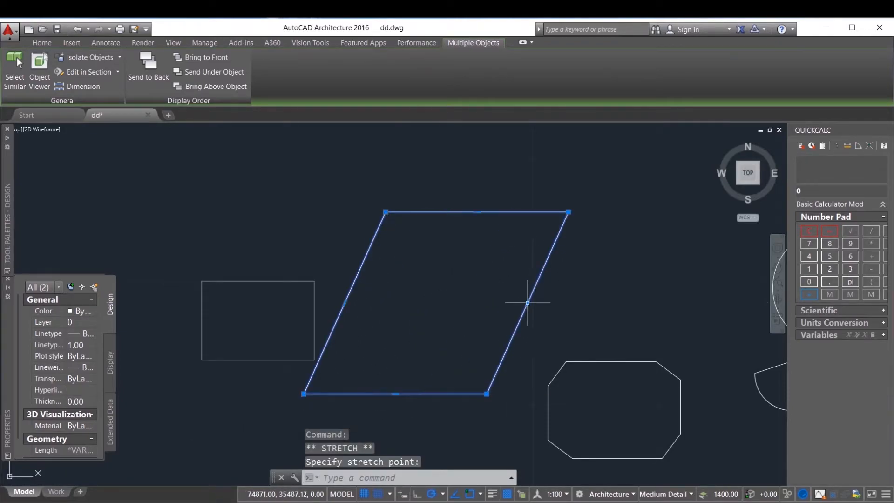
scroll(435, 208, down, 2)
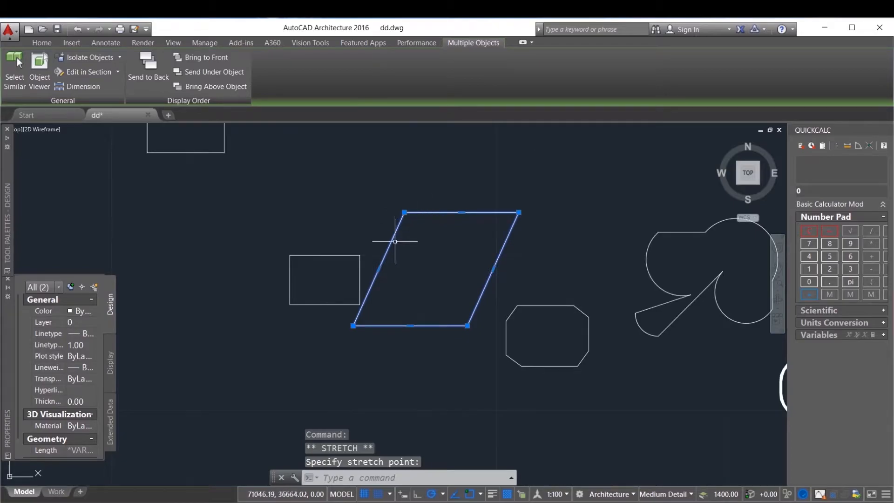
scroll(395, 238, down, 3)
click(487, 240)
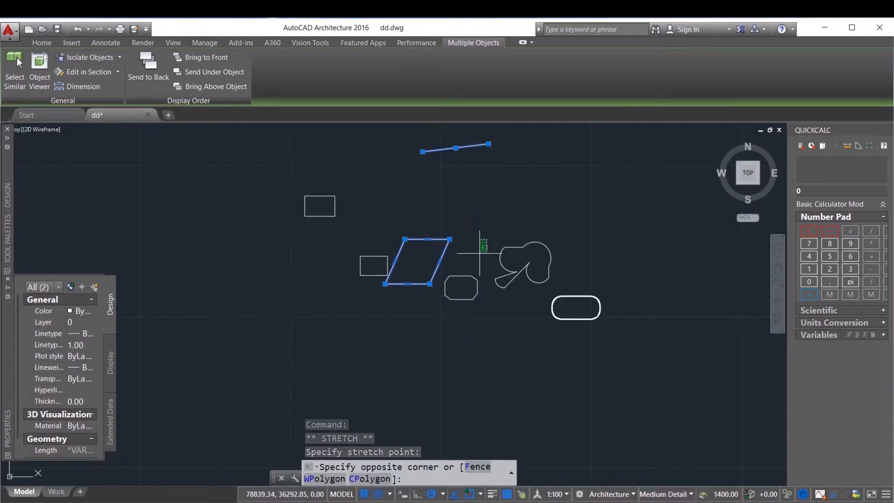
key(Escape)
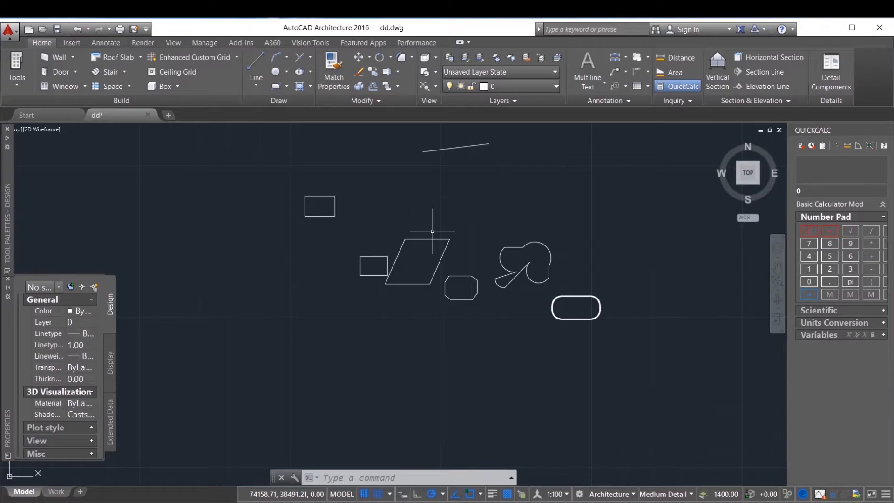
text(mopv)
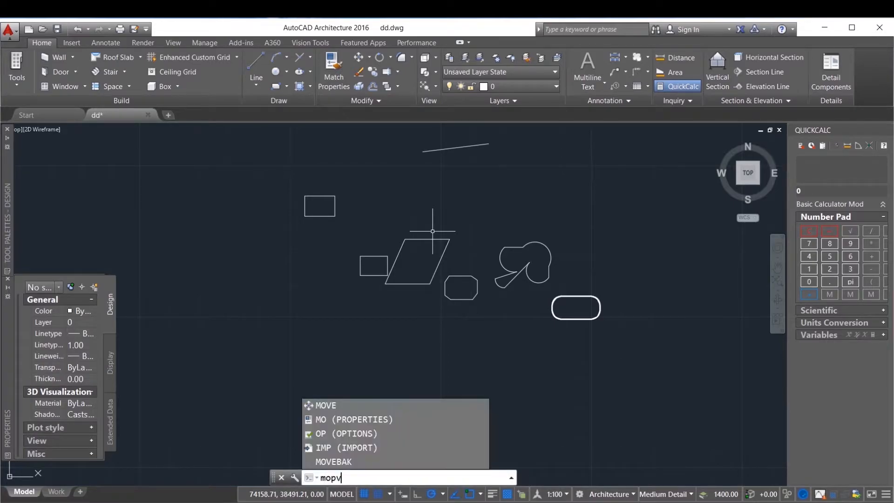
key(BackSpace)
text(ve)
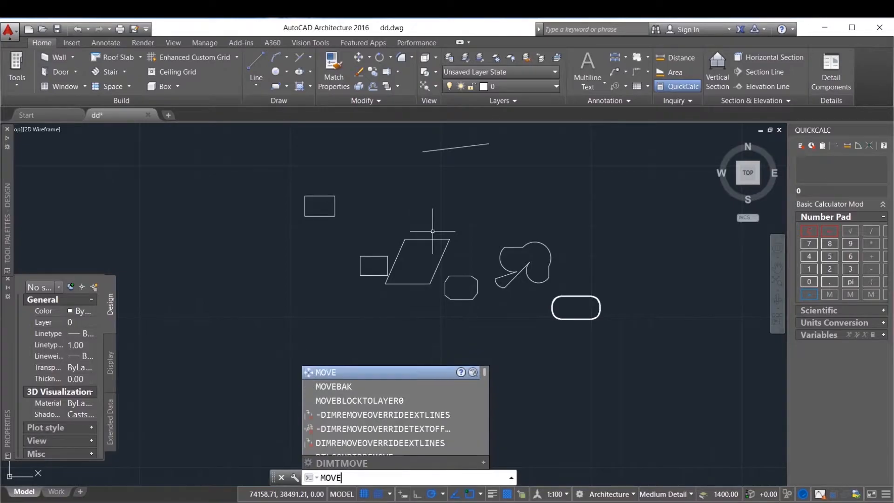
key(BackSpace)
key(BackSpace)
key(BackSpace)
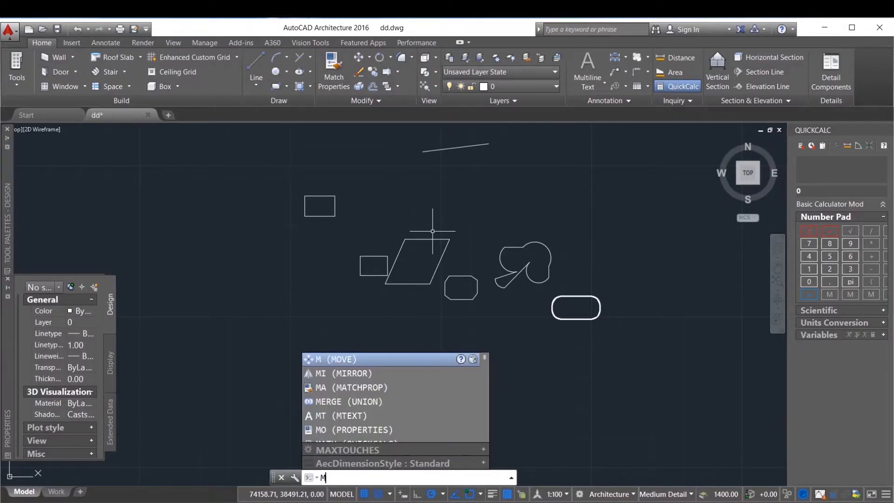
key(Return)
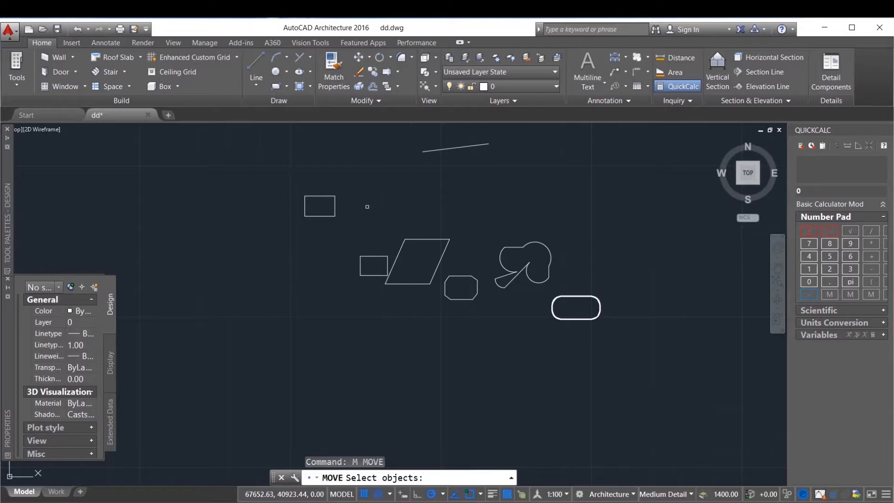
text(copy)
key(BackSpace)
key(BackSpace)
key(BackSpace)
key(Escape)
text(copy)
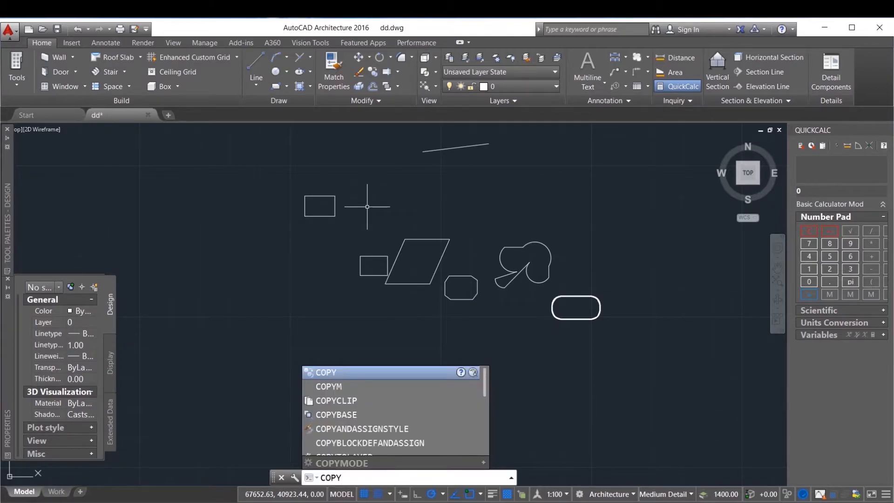
key(Escape)
key(Escape)
text(co)
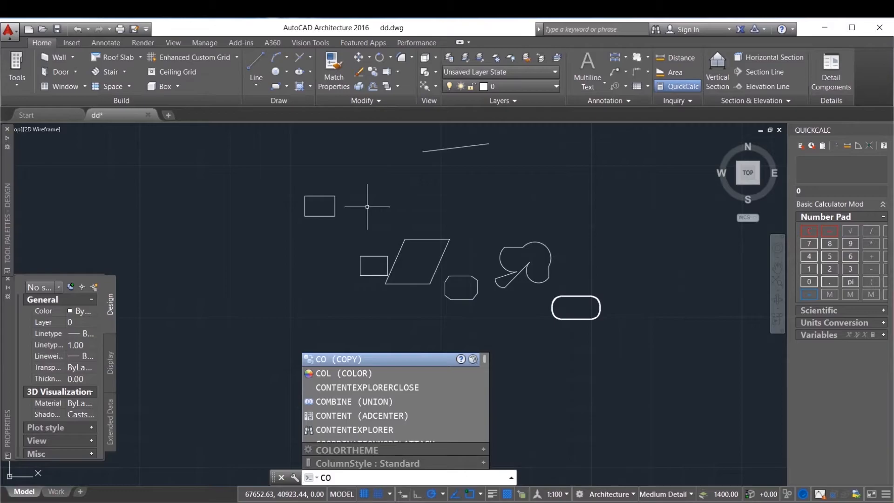
key(Escape)
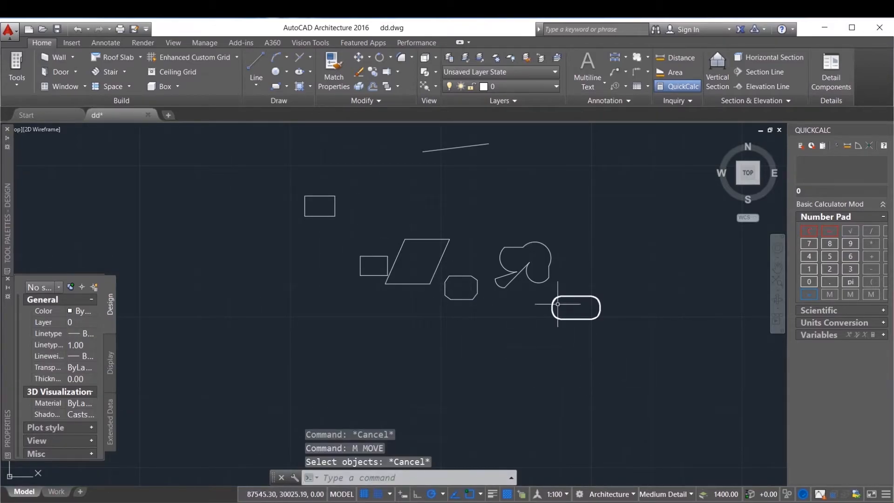
Move the uppermost rectangle, the one beside the parallelogram's group, 6000 units straight up with the Move command
scroll(420, 289, down, 2)
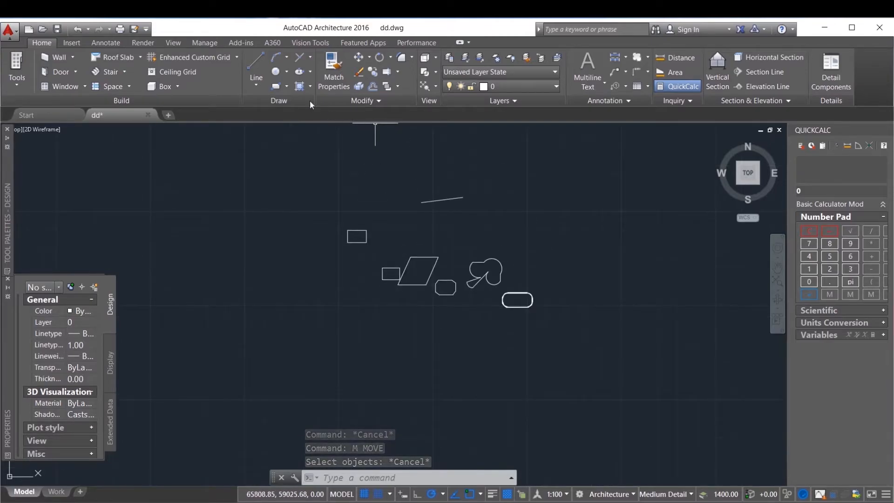
click(363, 61)
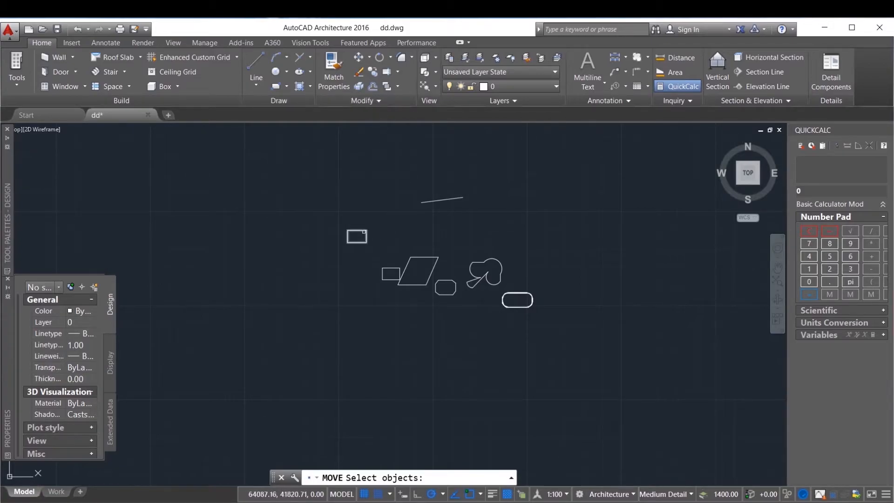
click(358, 231)
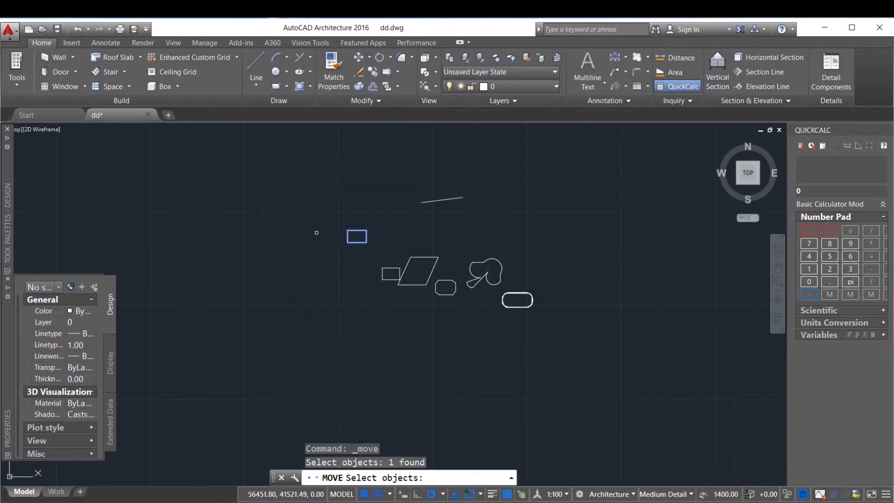
scroll(316, 232, up, 2)
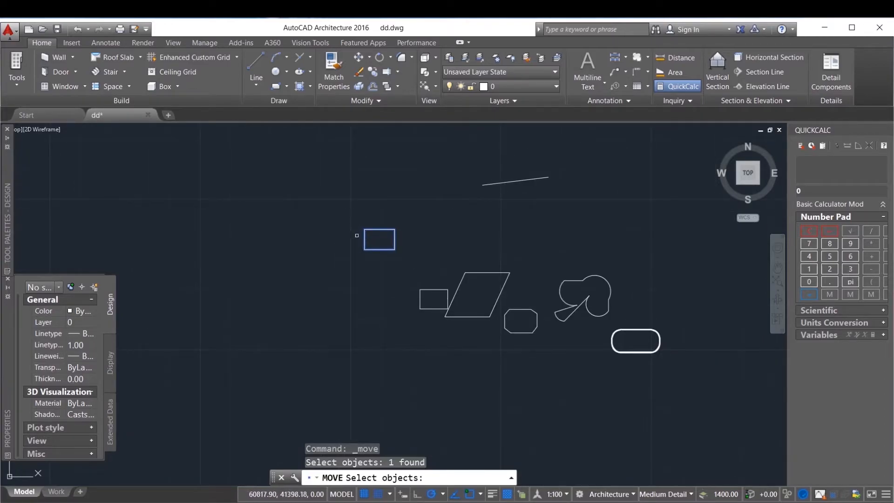
key(Return)
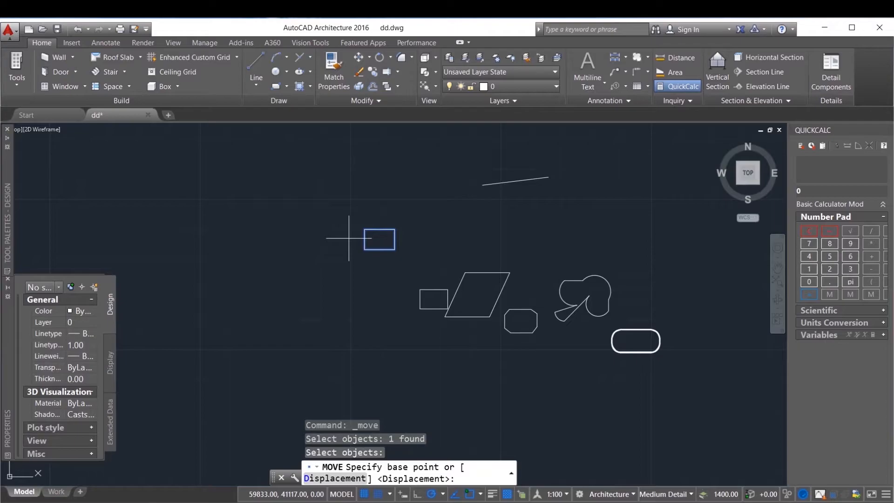
scroll(352, 244, up, 3)
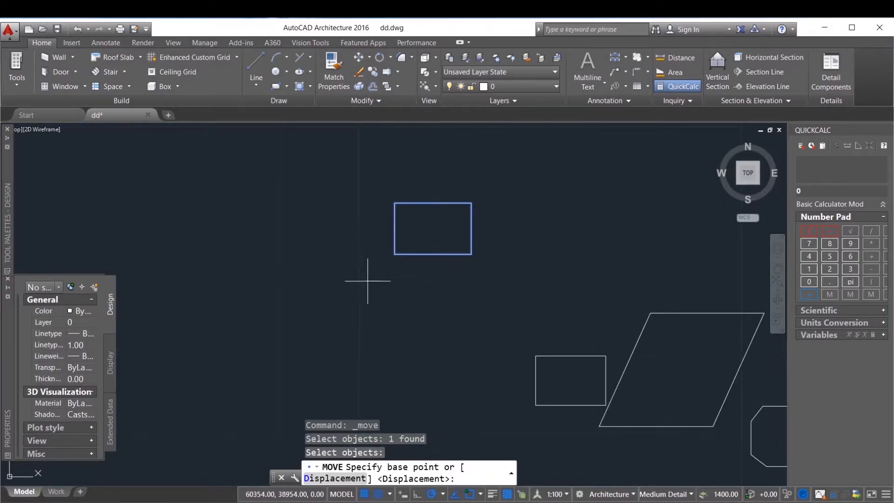
click(367, 278)
scroll(367, 282, down, 2)
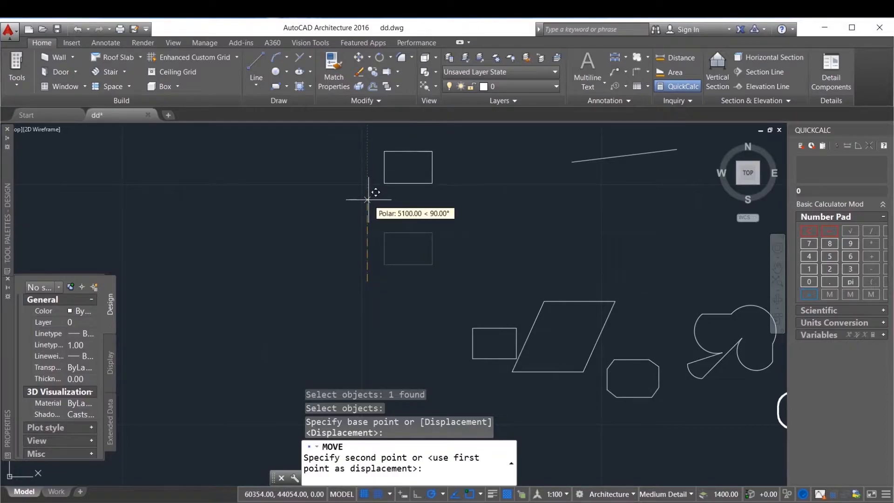
scroll(367, 210, down, 2)
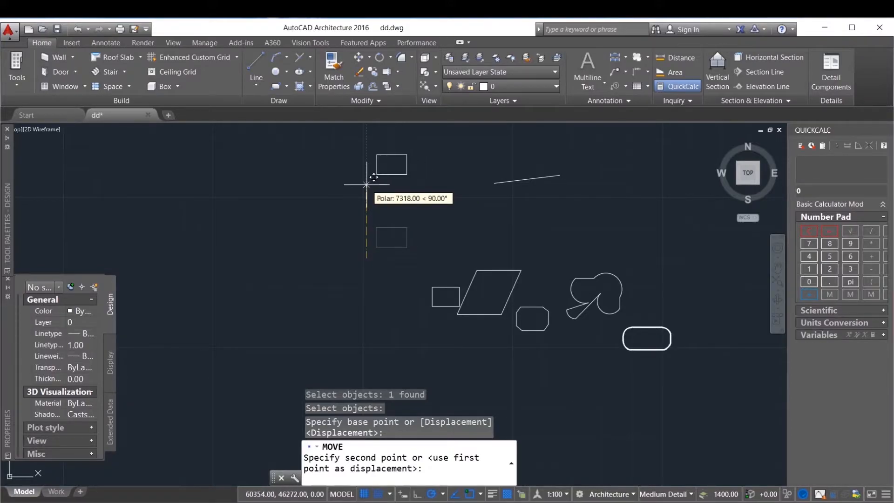
text(6000)
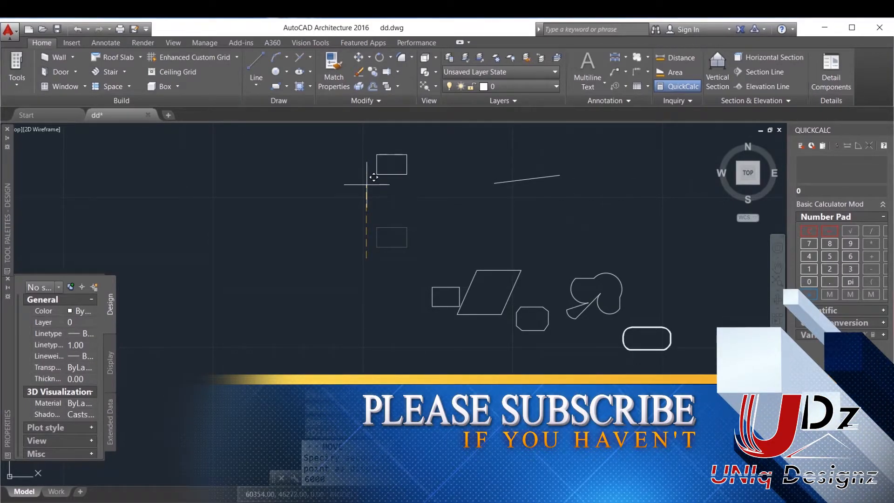
key(Return)
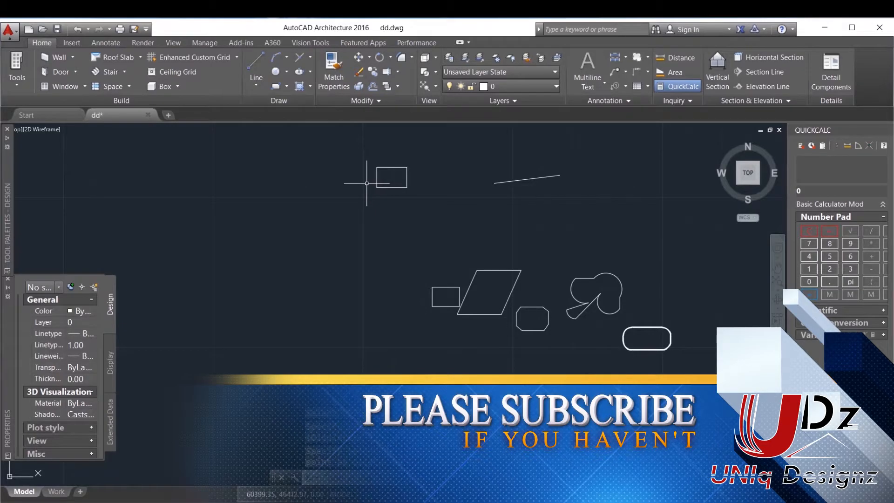
scroll(411, 212, down, 3)
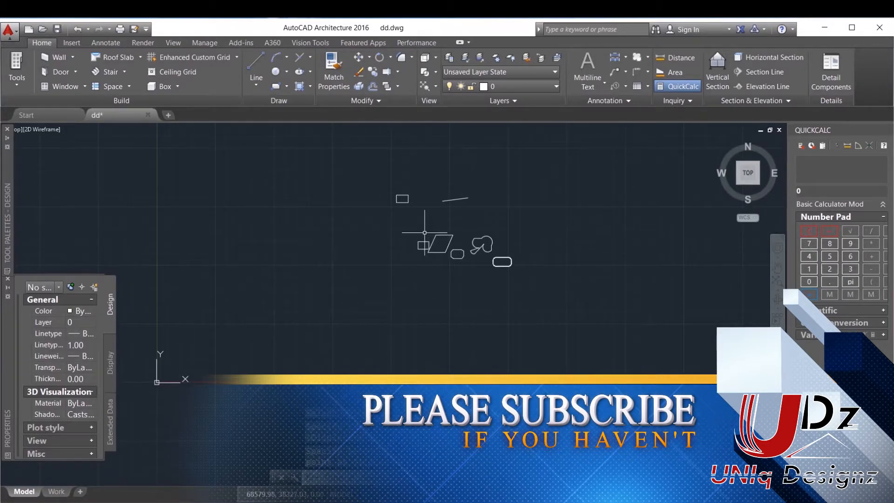
scroll(405, 192, up, 4)
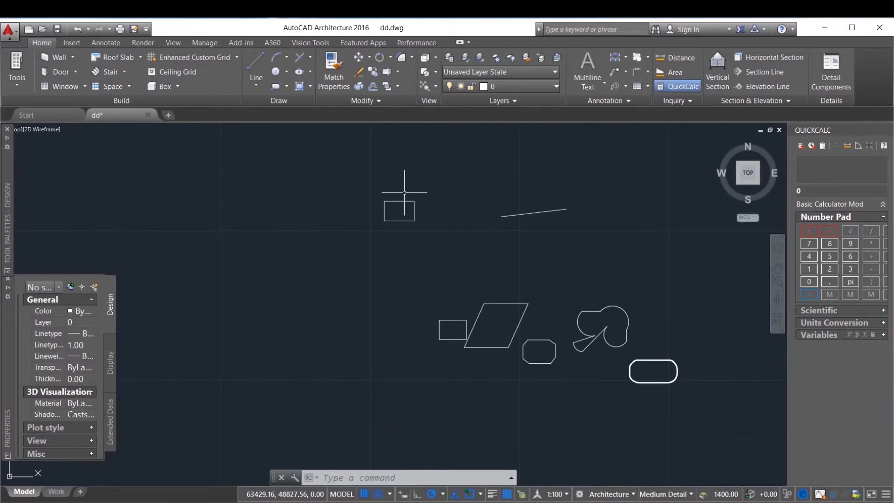
click(432, 194)
click(359, 277)
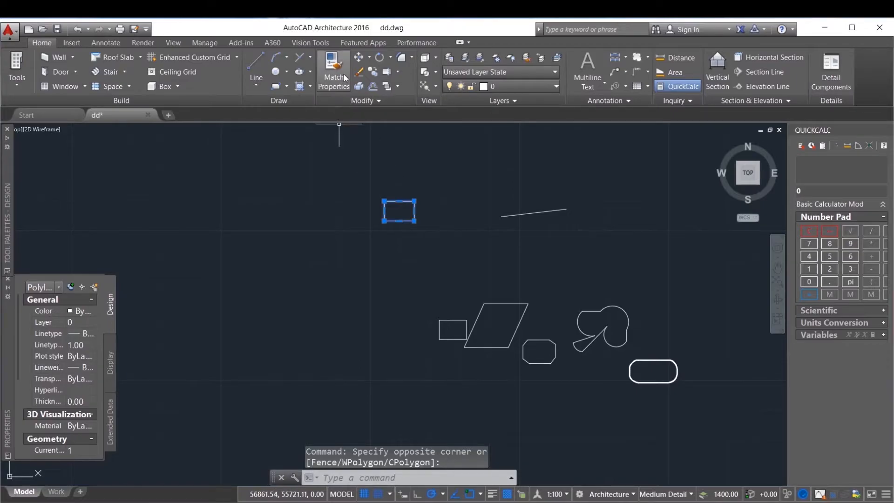
click(362, 56)
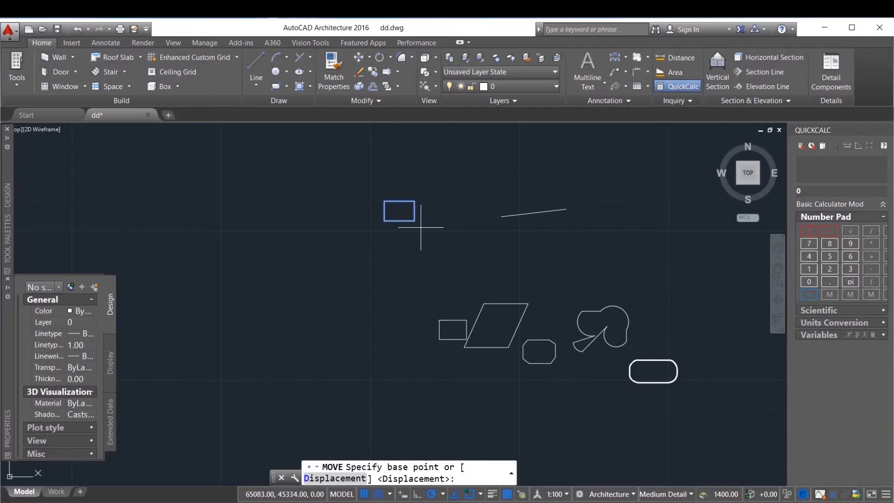
key(Escape)
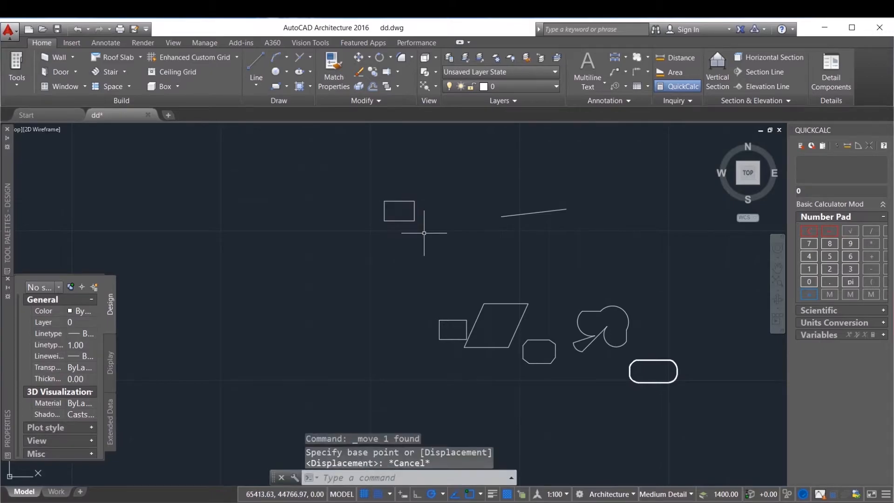
Select the upper rectangle, the slanted line and the parallelogram, and move them together about 13900 units straight up
click(413, 202)
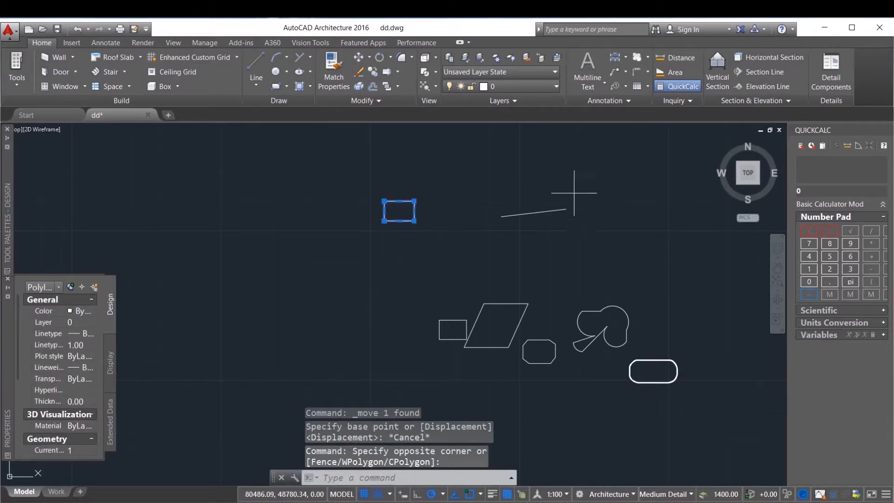
click(574, 194)
click(532, 235)
click(523, 304)
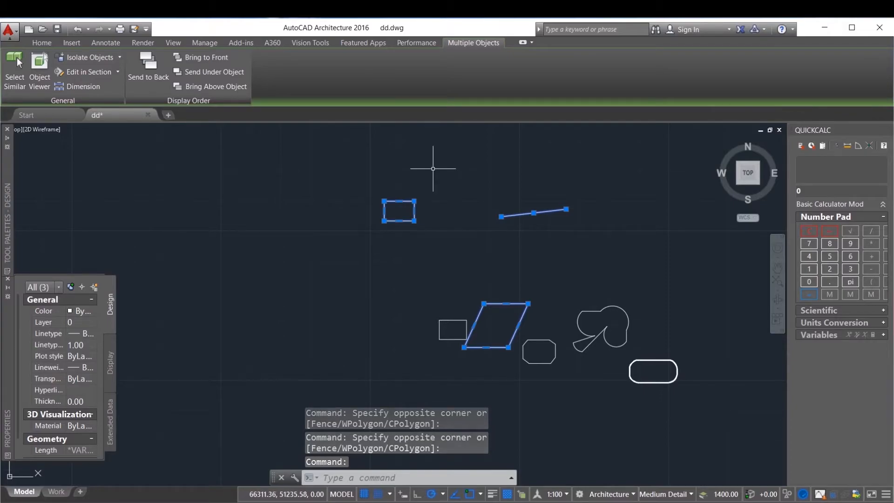
text(M)
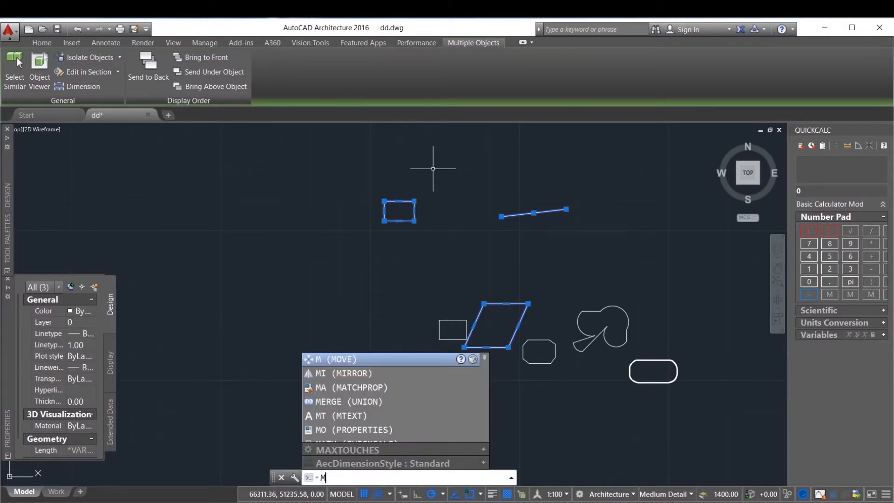
key(Return)
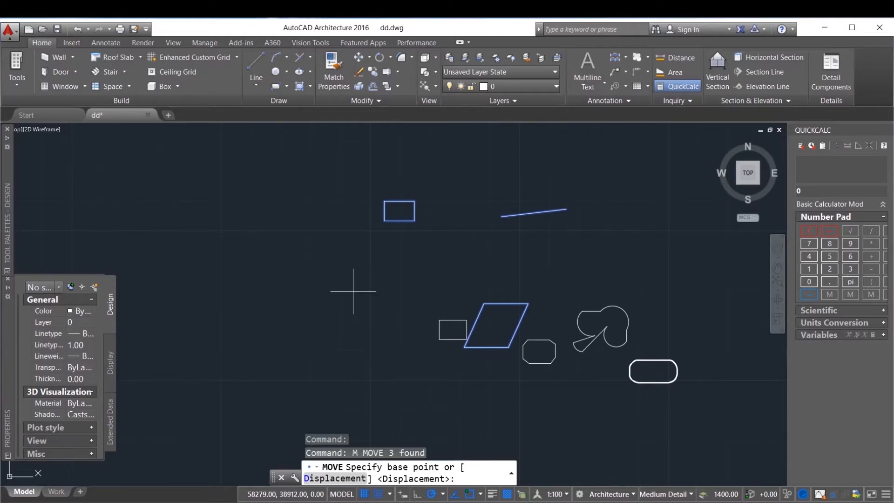
click(353, 291)
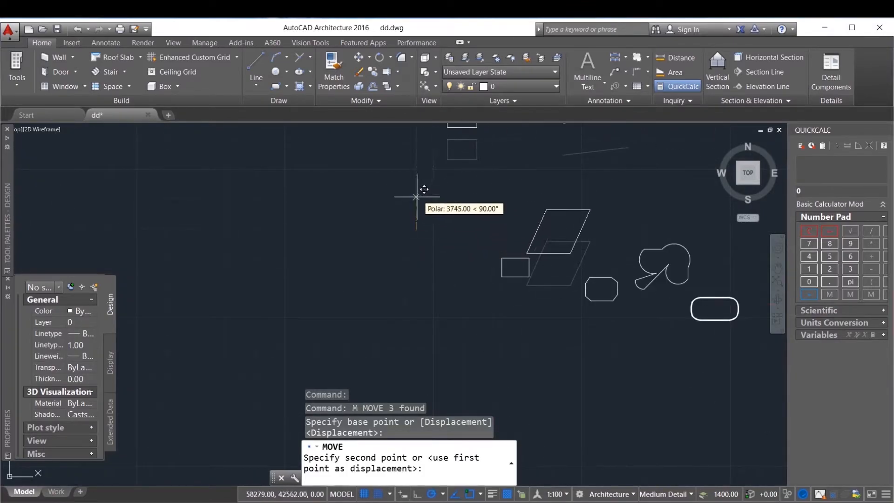
scroll(416, 192, down, 4)
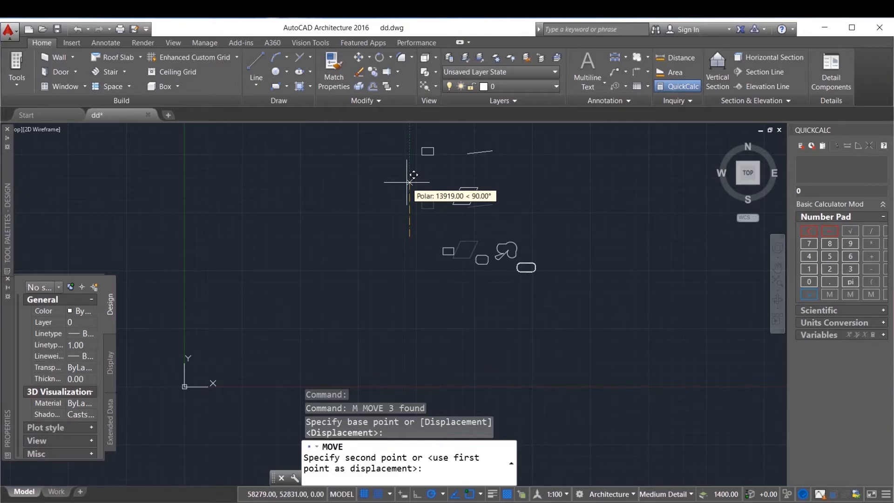
click(409, 183)
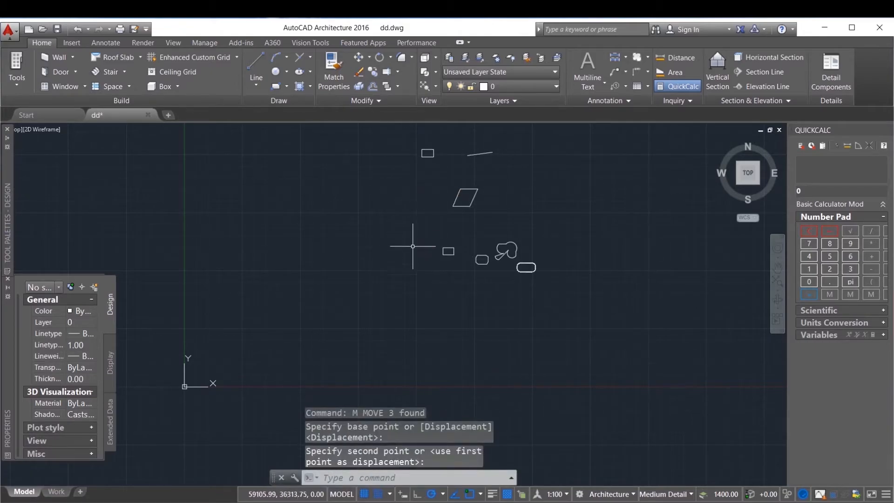
scroll(427, 231, down, 4)
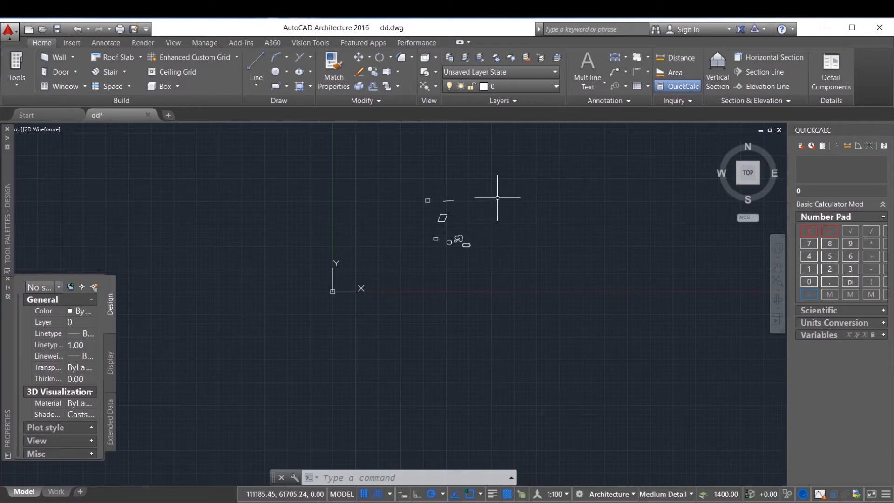
scroll(440, 198, up, 6)
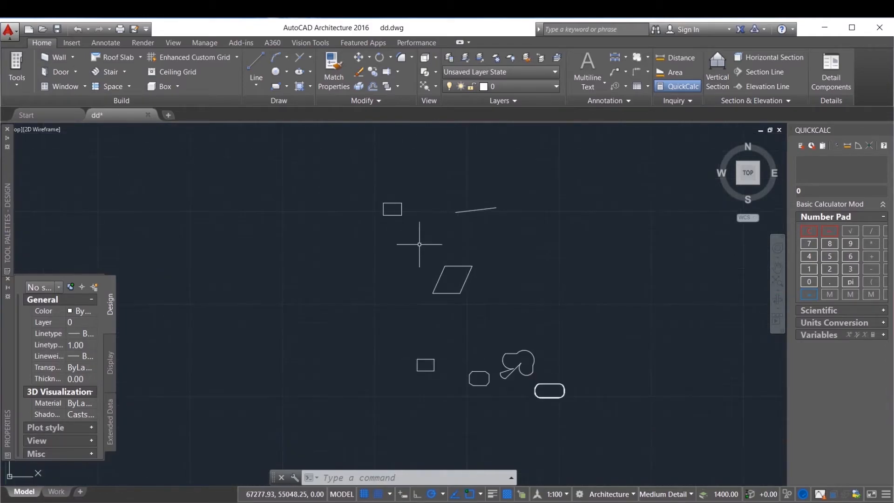
scroll(419, 237, down, 6)
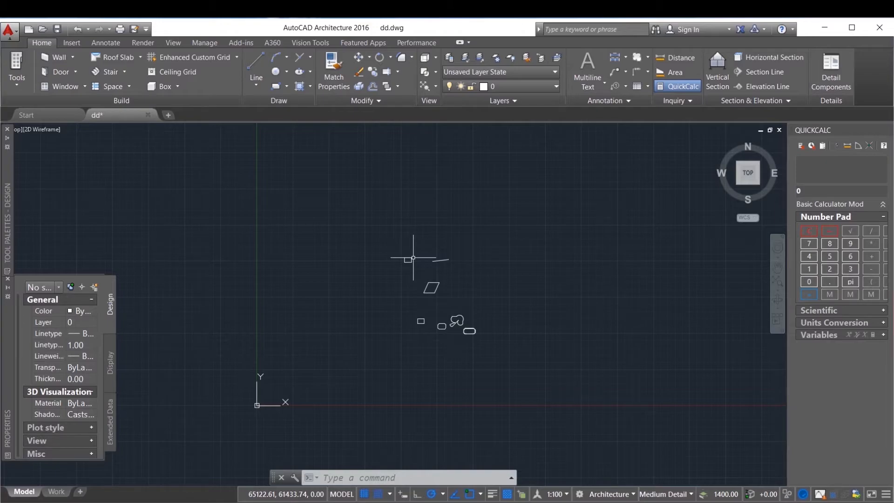
text(O)
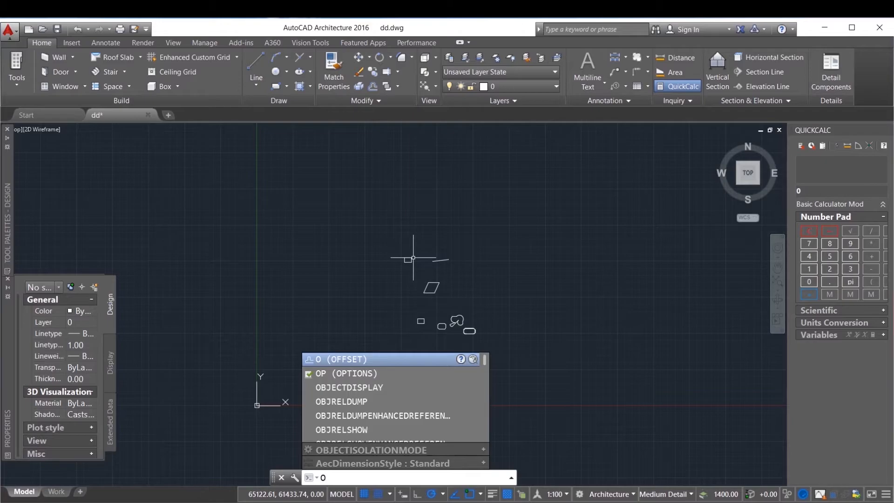
key(Escape)
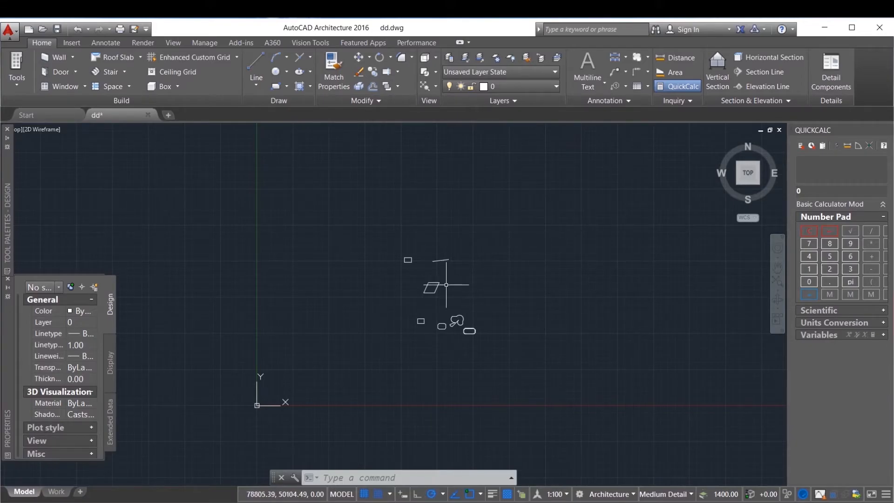
Offset the uppermost rectangle 1000 units outward with the Offset command and end the command
scroll(408, 257, up, 6)
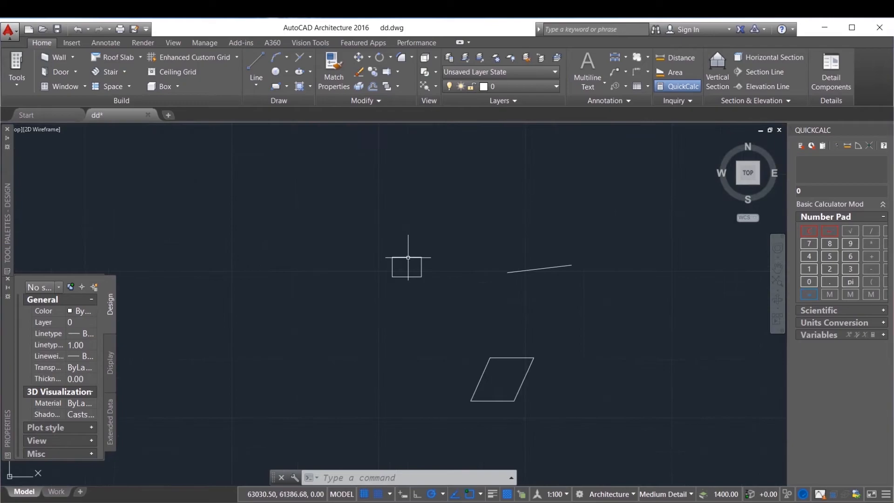
scroll(407, 255, up, 2)
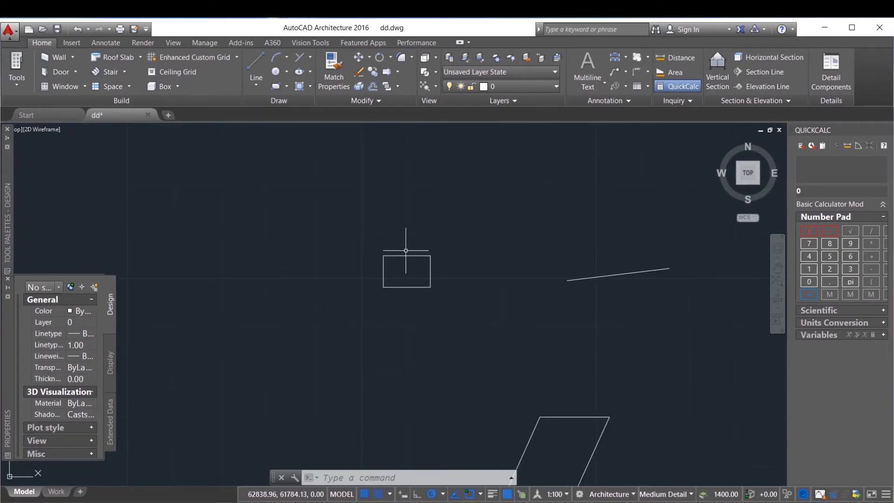
click(362, 236)
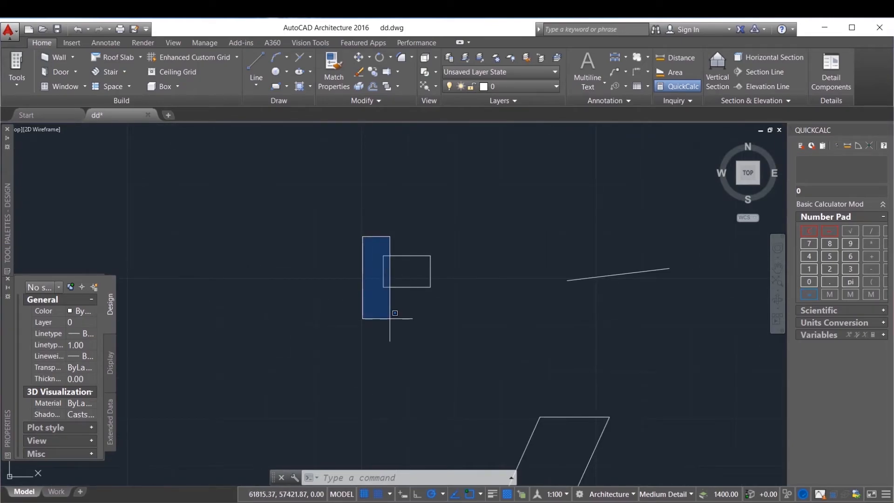
click(454, 317)
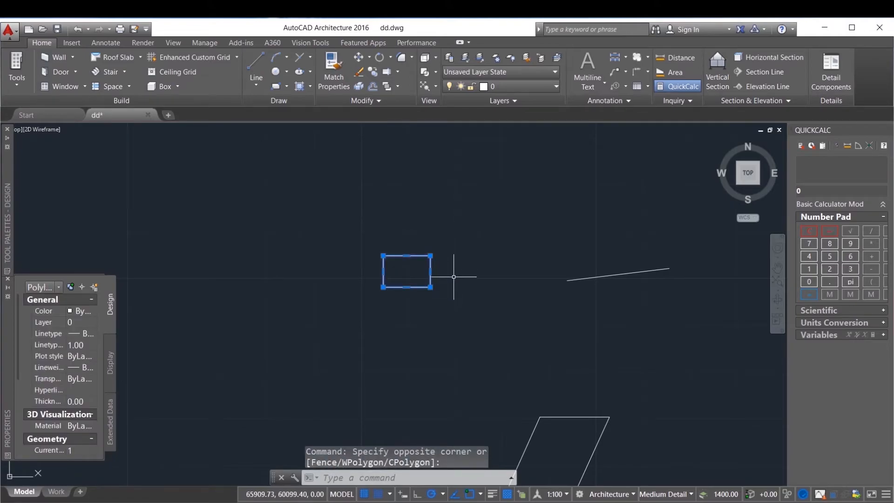
text(O)
key(Return)
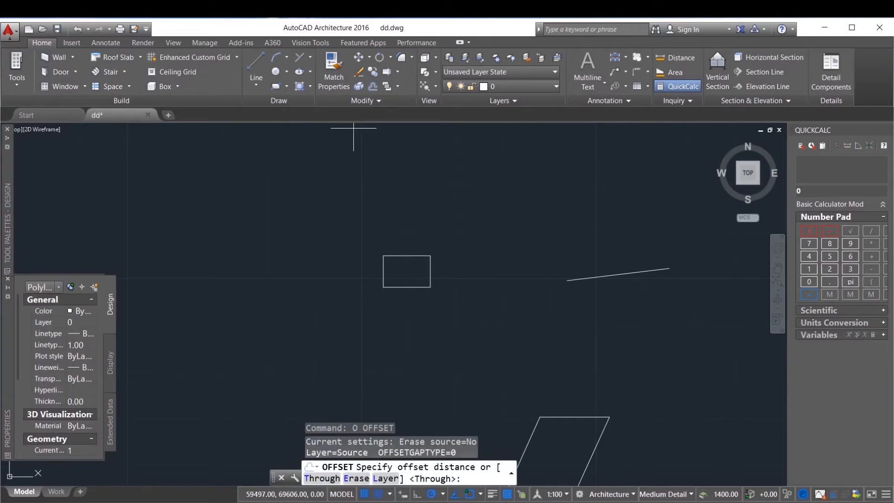
scroll(409, 276, up, 4)
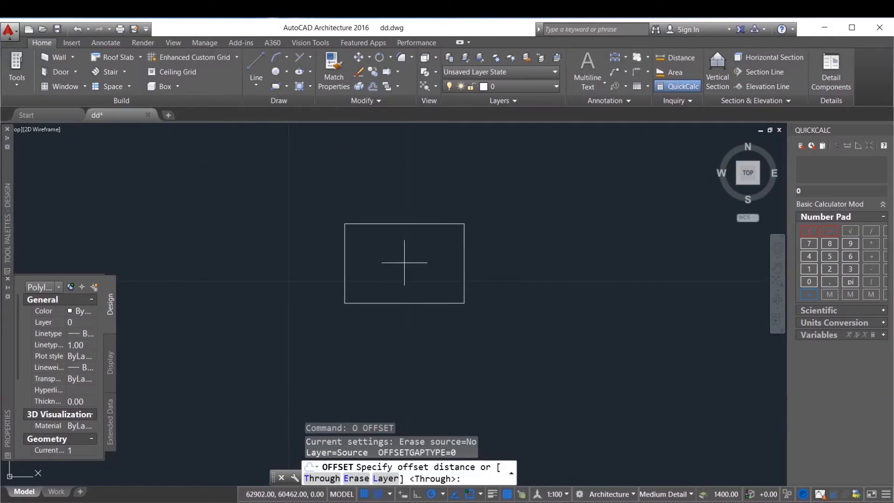
click(502, 265)
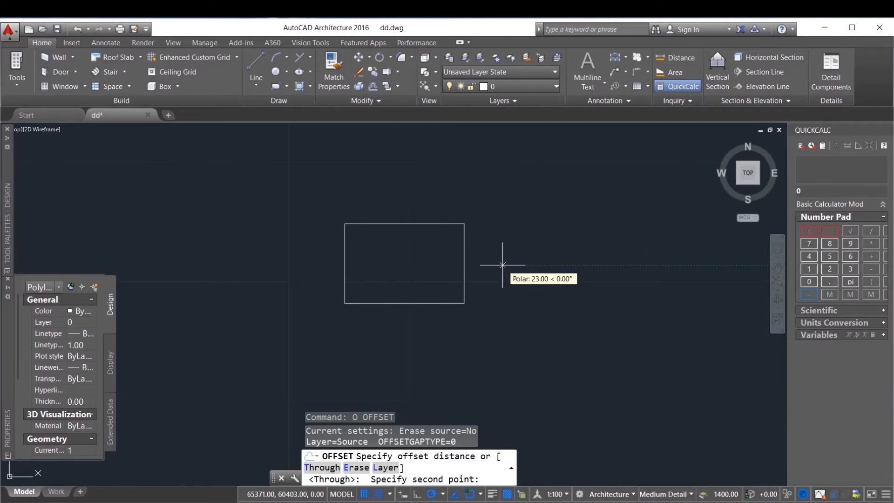
text(100)
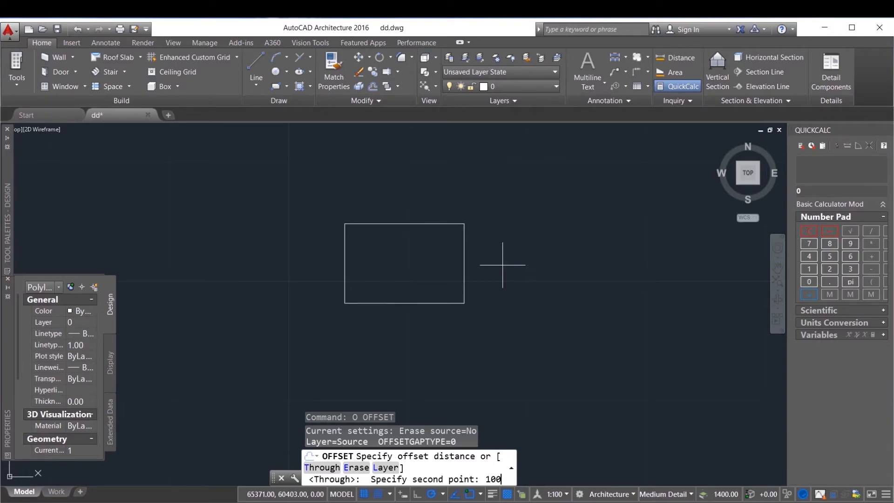
text(0)
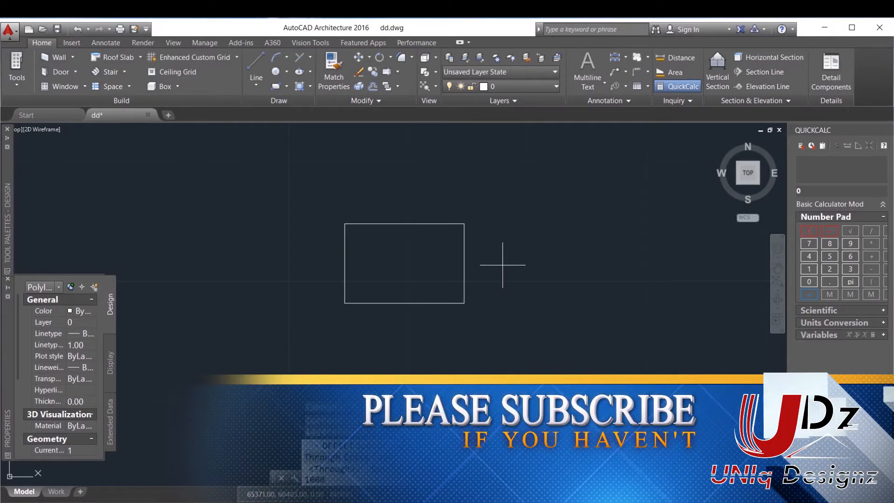
key(Return)
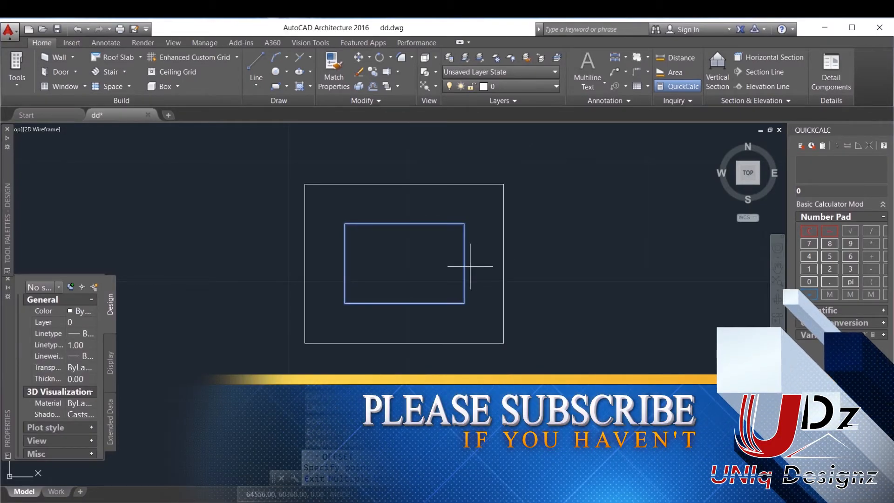
click(588, 209)
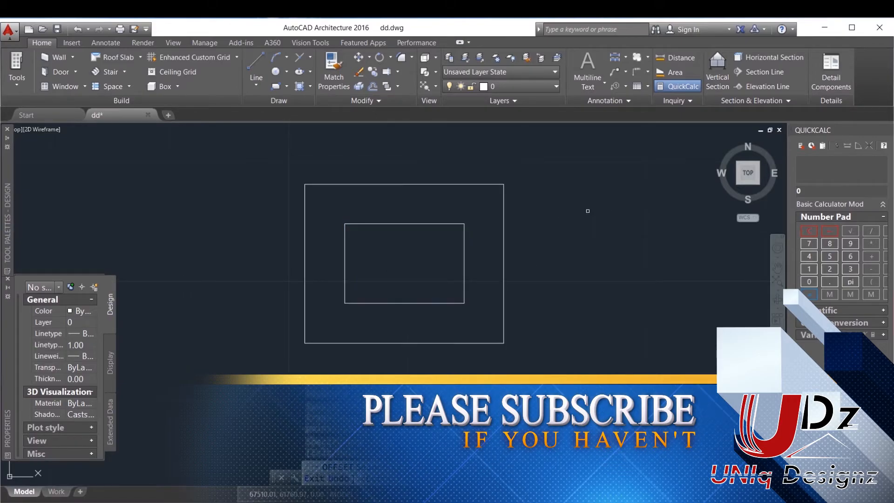
scroll(365, 158, down, 2)
scroll(365, 158, down, 4)
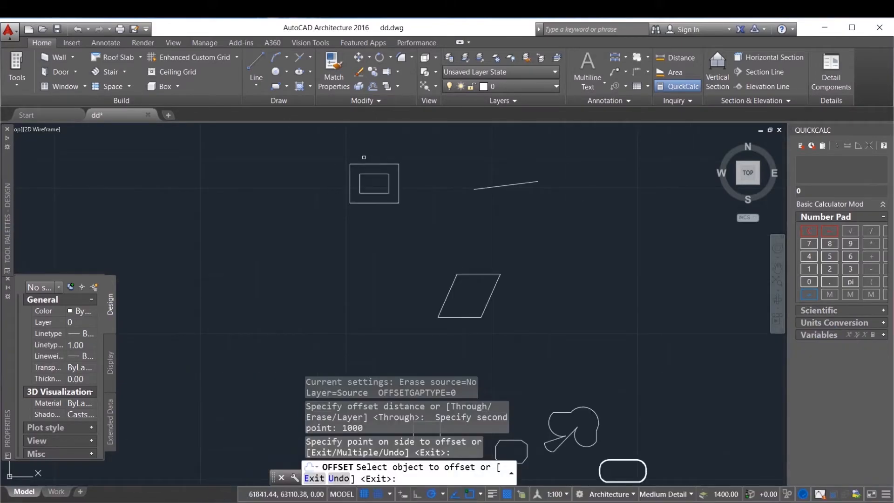
scroll(472, 276, up, 5)
scroll(512, 261, down, 5)
scroll(509, 284, up, 5)
key(Escape)
Offset the parallelogram outward, defining the offset distance between two picked points, and end the command
click(510, 295)
scroll(531, 219, down, 4)
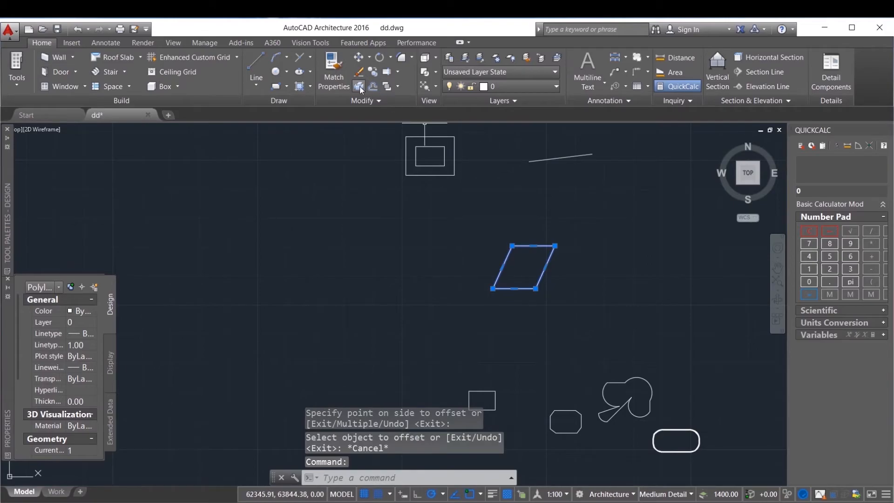
click(377, 86)
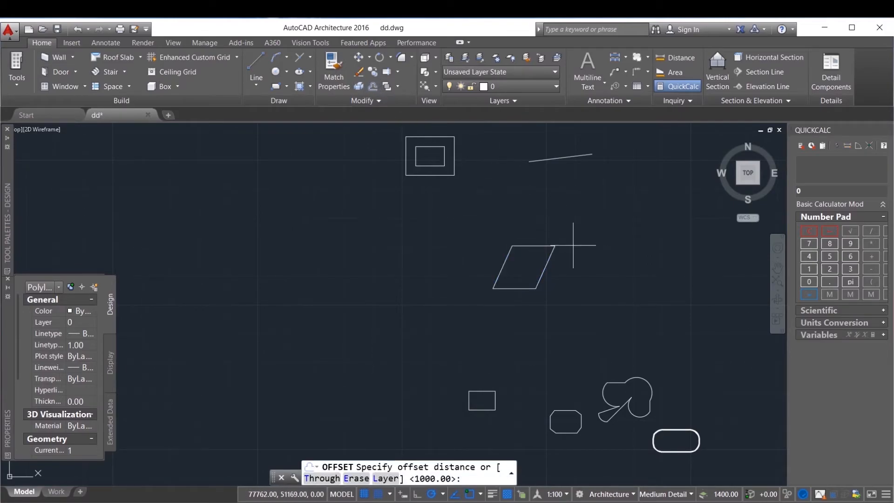
scroll(568, 271, up, 2)
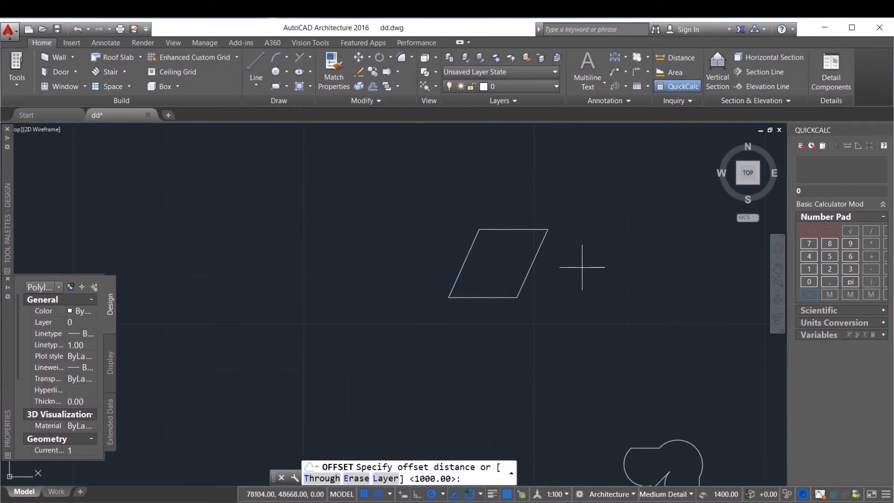
click(582, 267)
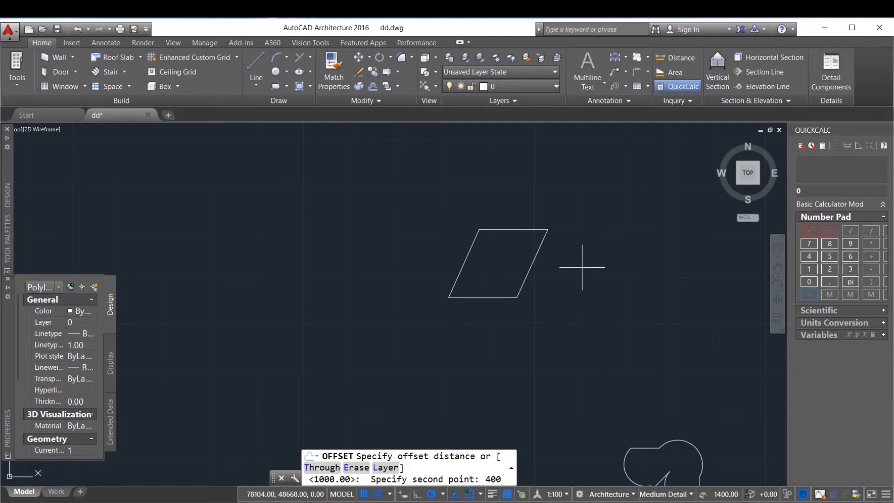
key(Return)
scroll(541, 261, up, 4)
click(519, 252)
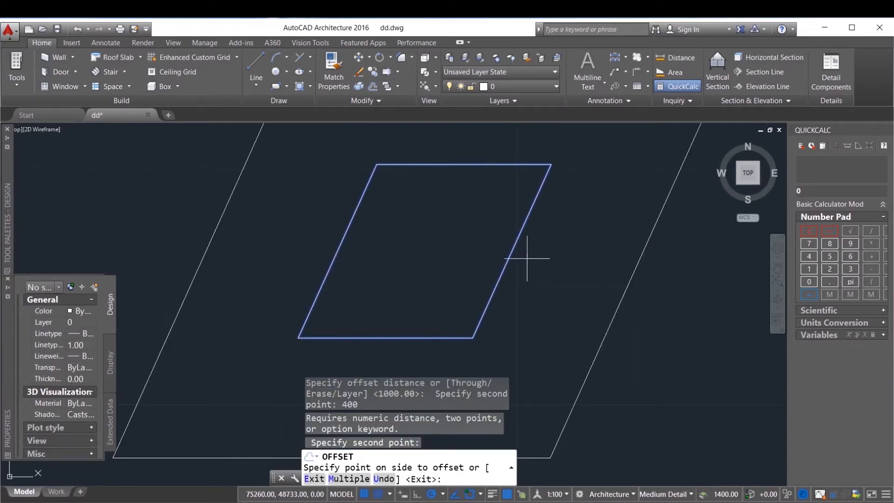
scroll(530, 257, down, 5)
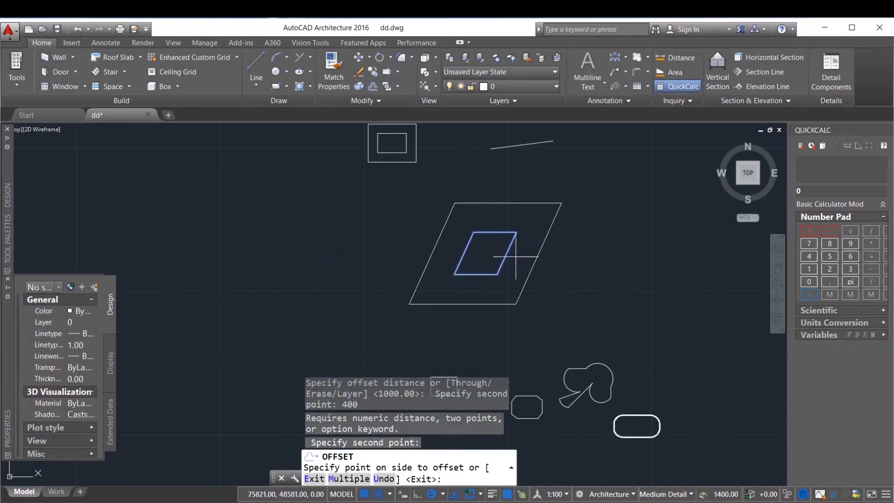
click(623, 222)
scroll(485, 212, down, 4)
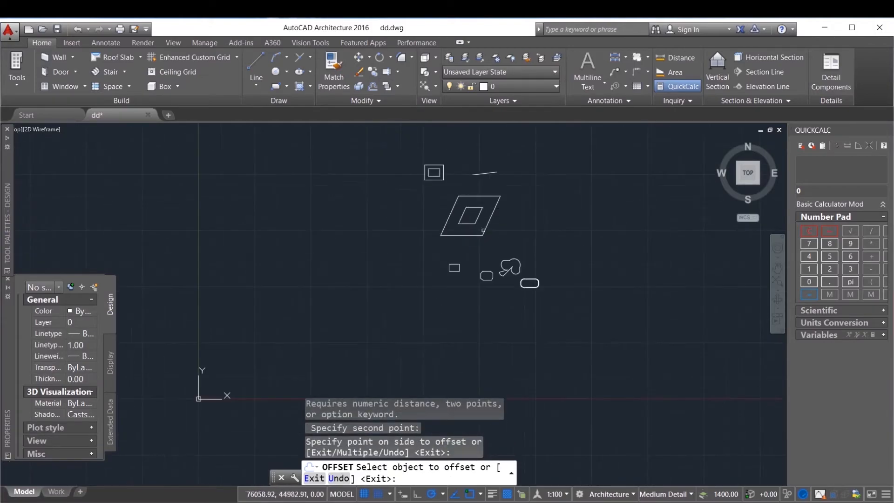
scroll(504, 246, up, 8)
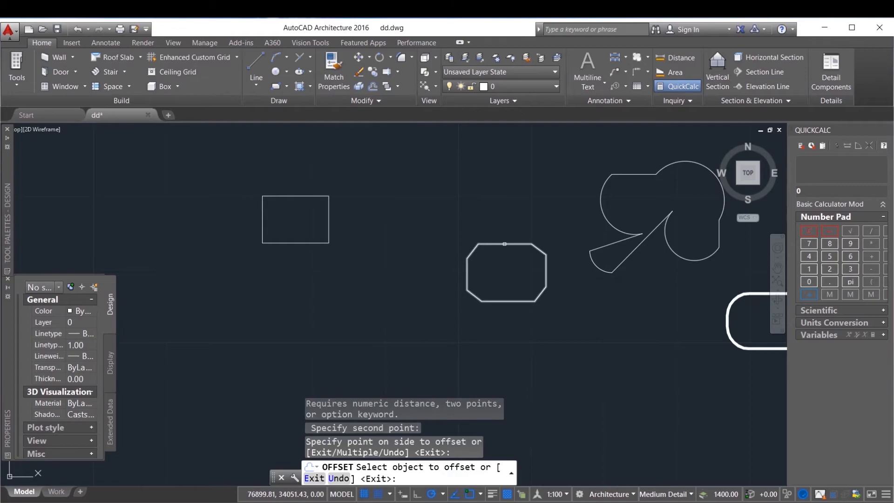
scroll(479, 265, down, 6)
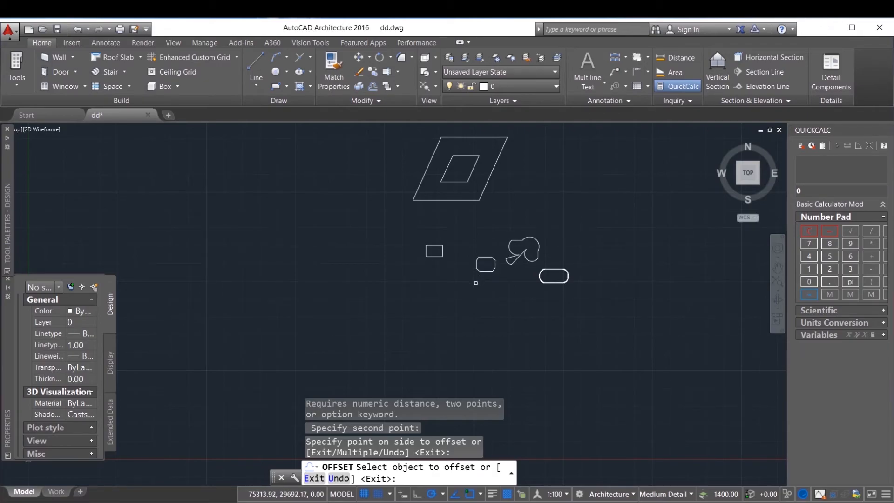
scroll(464, 263, down, 2)
scroll(461, 256, up, 4)
scroll(425, 256, down, 4)
key(Return)
scroll(425, 252, up, 4)
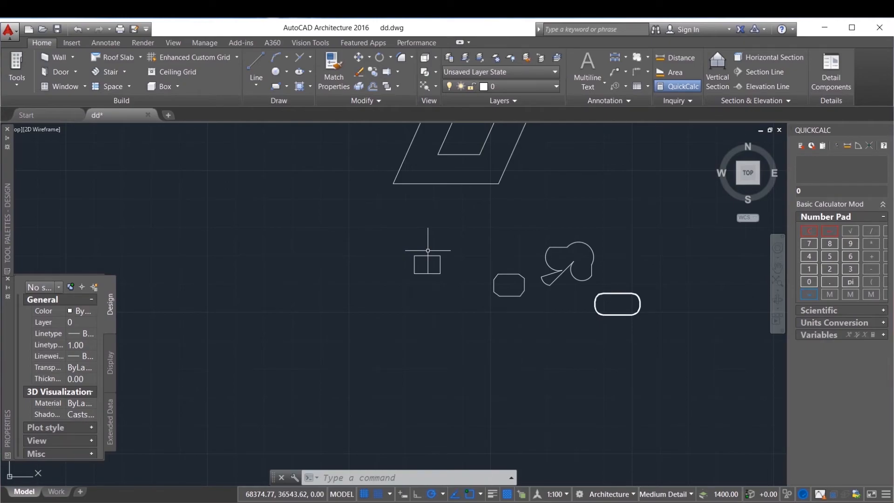
text(RO)
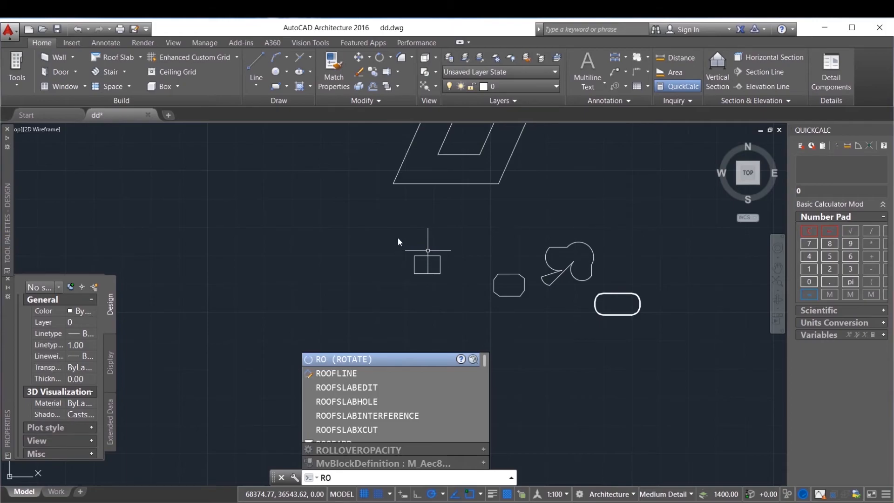
key(Escape)
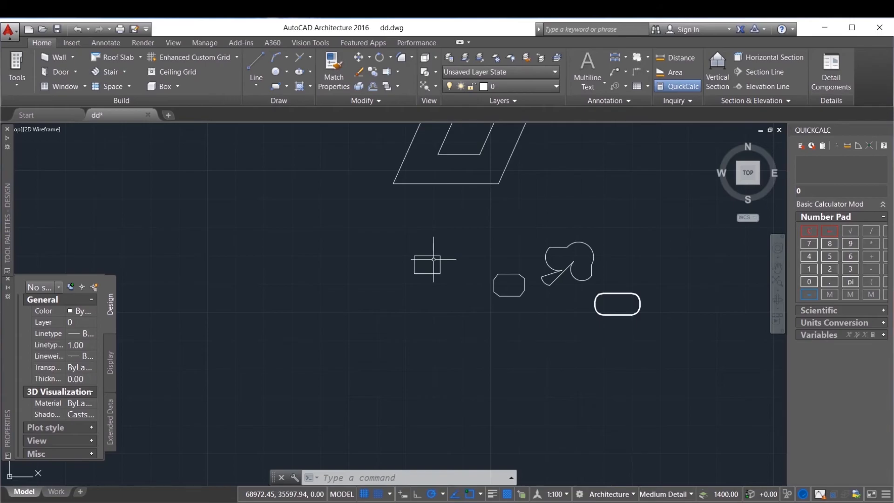
Rotate the small rectangle beside the chamfered one by 90° about its upper-right corner
scroll(426, 258, up, 2)
scroll(407, 243, up, 3)
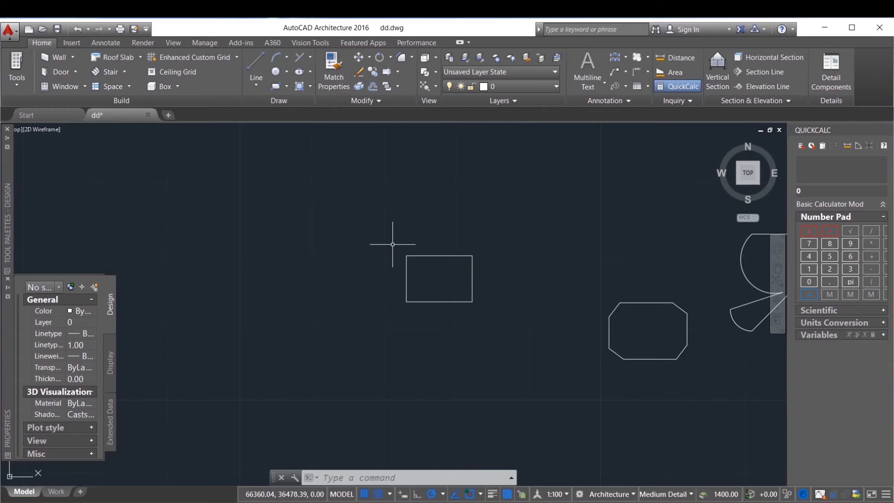
click(510, 252)
click(455, 303)
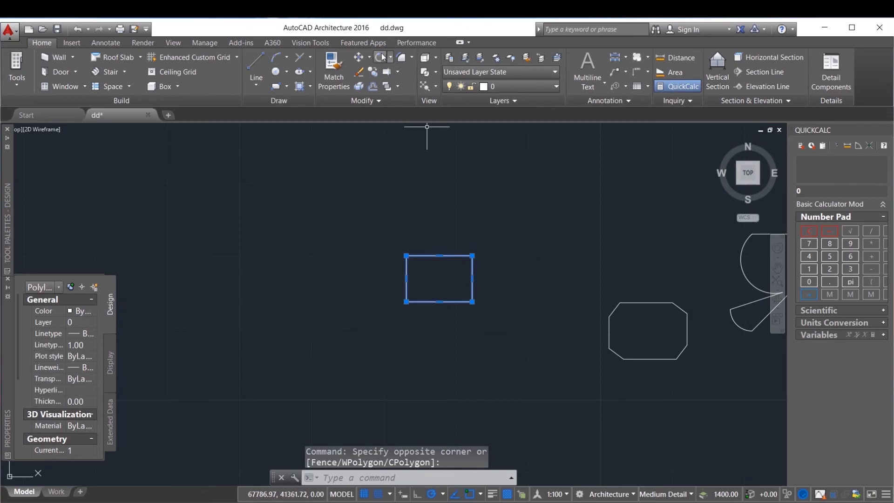
click(379, 57)
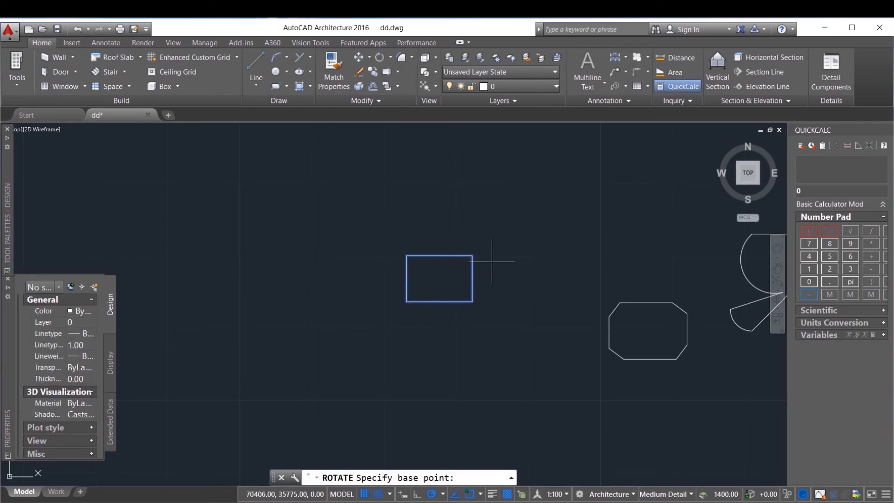
scroll(452, 257, up, 6)
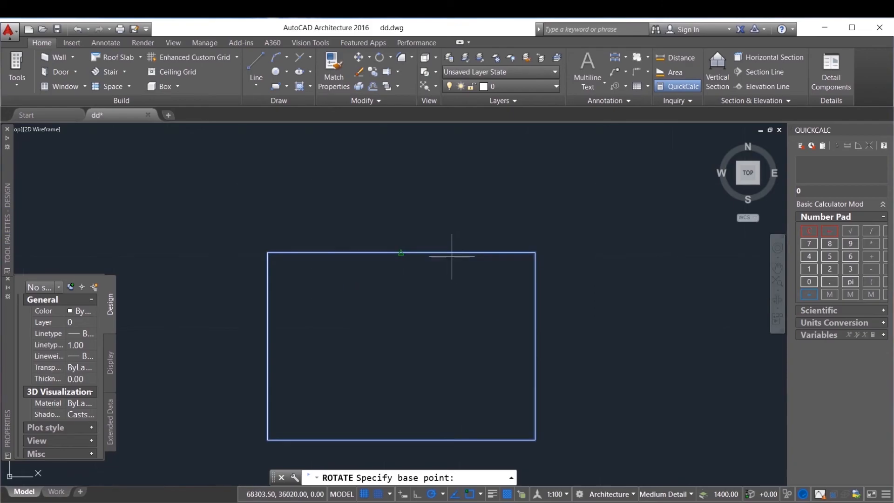
click(535, 252)
scroll(473, 243, down, 4)
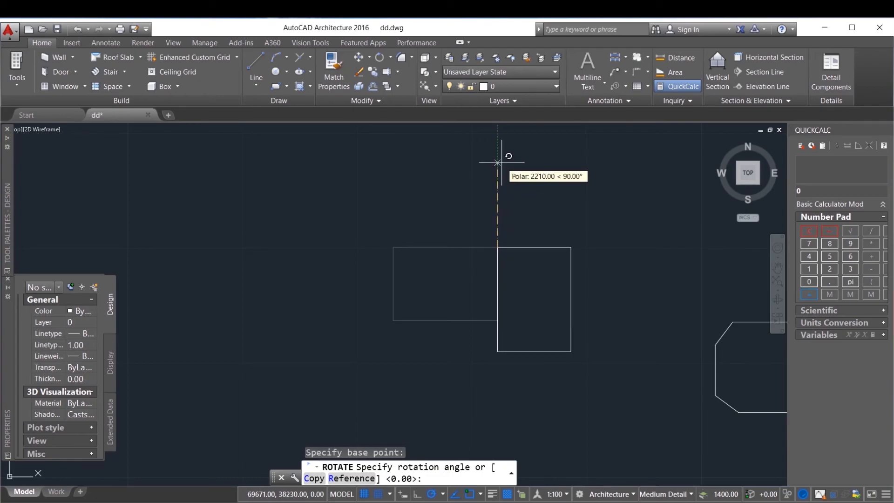
key(Return)
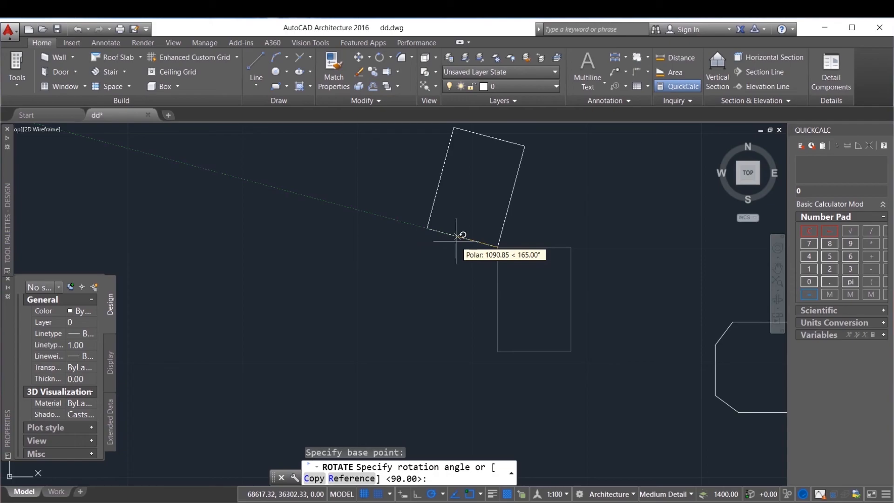
Rotate the upright rectangle about its upper-left corner with the Reference option, swinging its left edge from straight down to a direction up and right
click(345, 479)
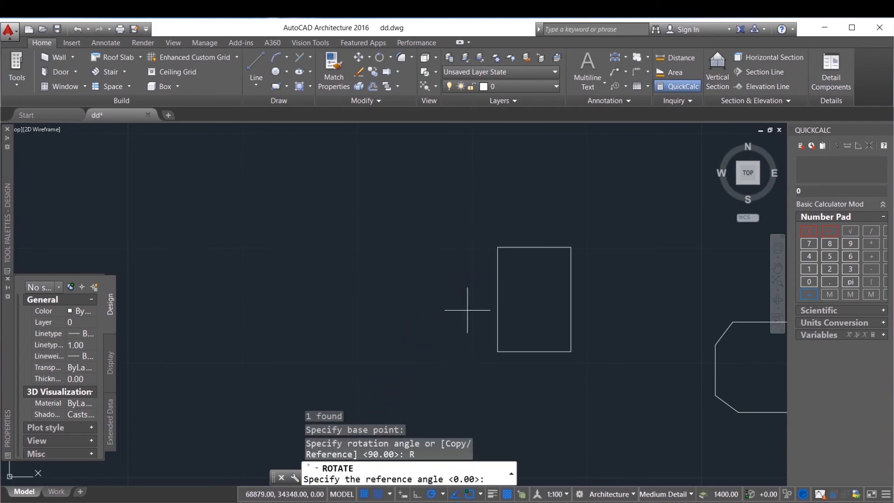
click(497, 247)
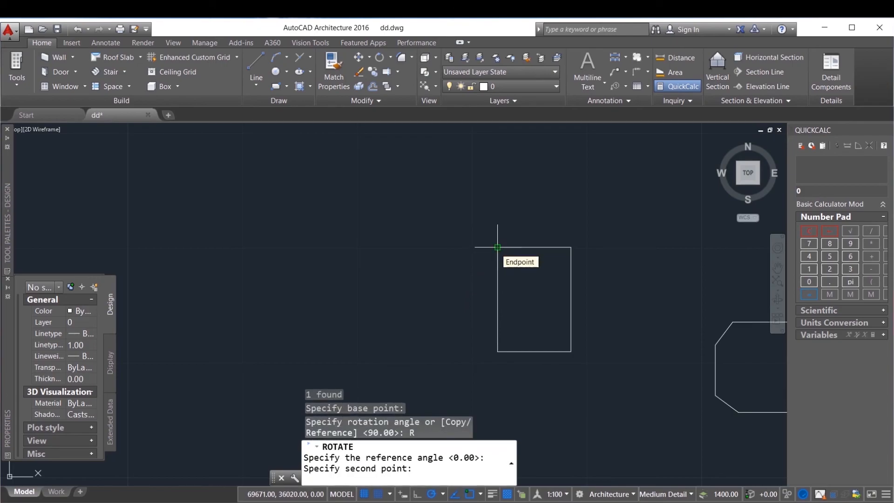
click(497, 352)
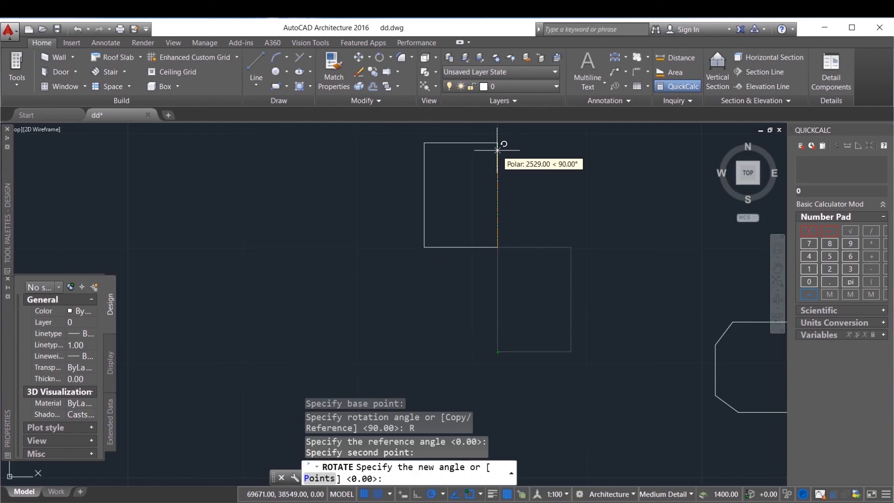
scroll(539, 285, down, 4)
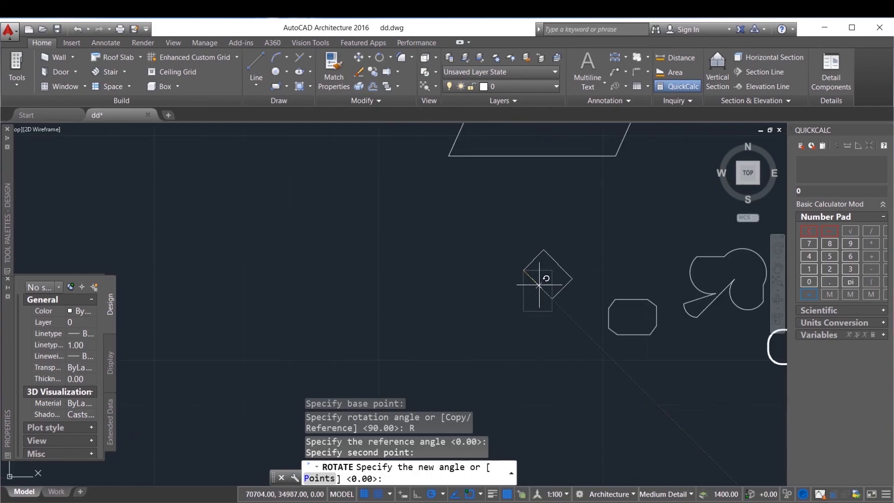
click(601, 224)
scroll(358, 300, down, 4)
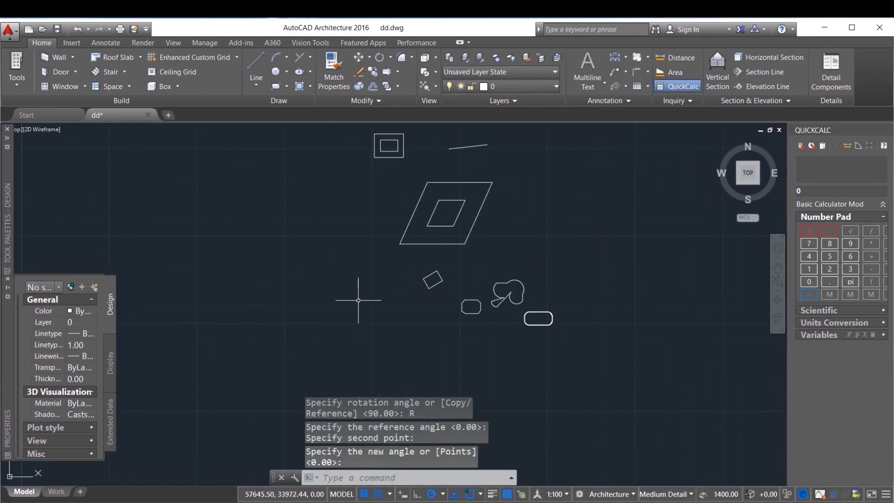